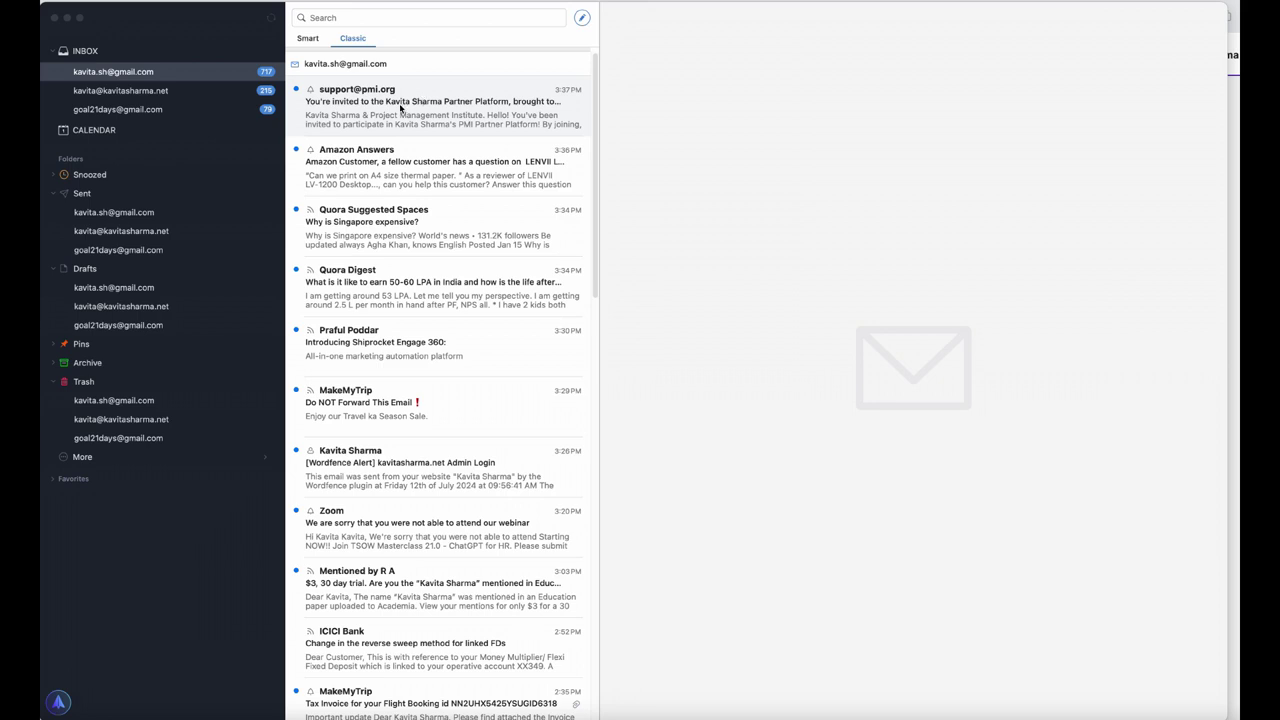
Open the PMI Partner Platform invitation email and scroll down to its Invite Link.
{"action": "left_click", "coordinate": [399, 103]}
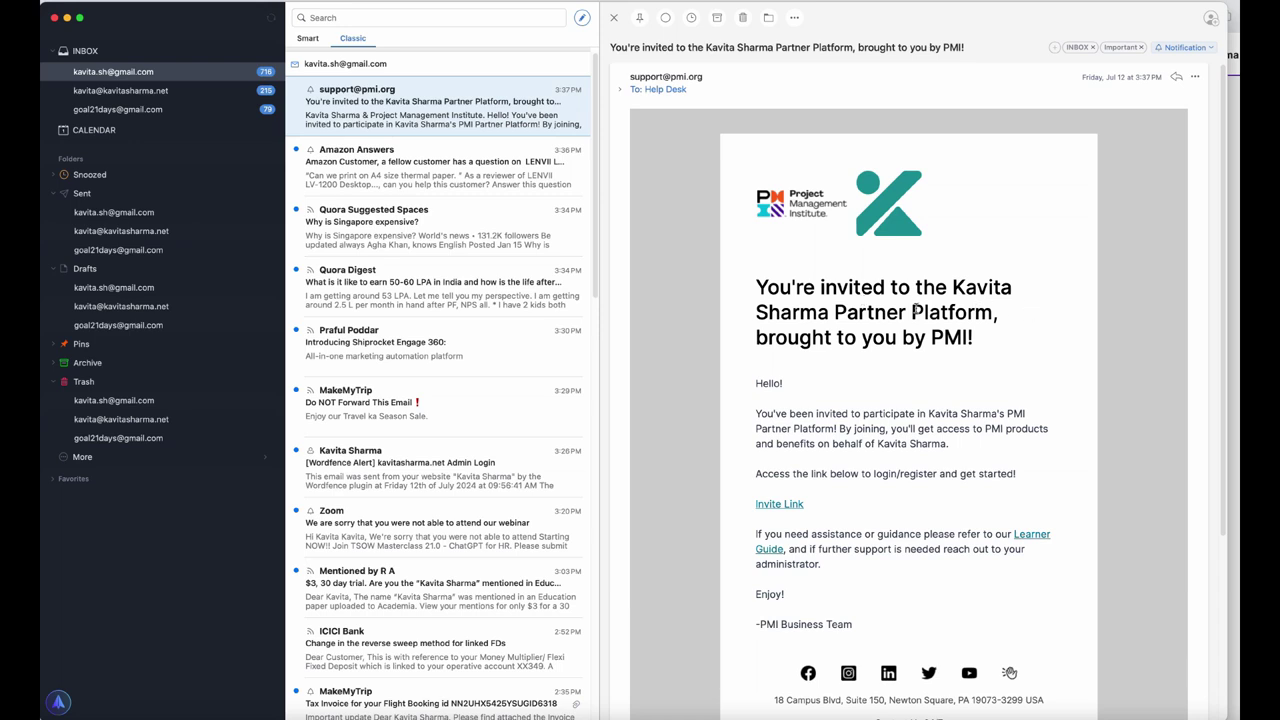
{"action": "scroll", "coordinate": [968, 434], "scroll_direction": "down", "scroll_amount": 3}
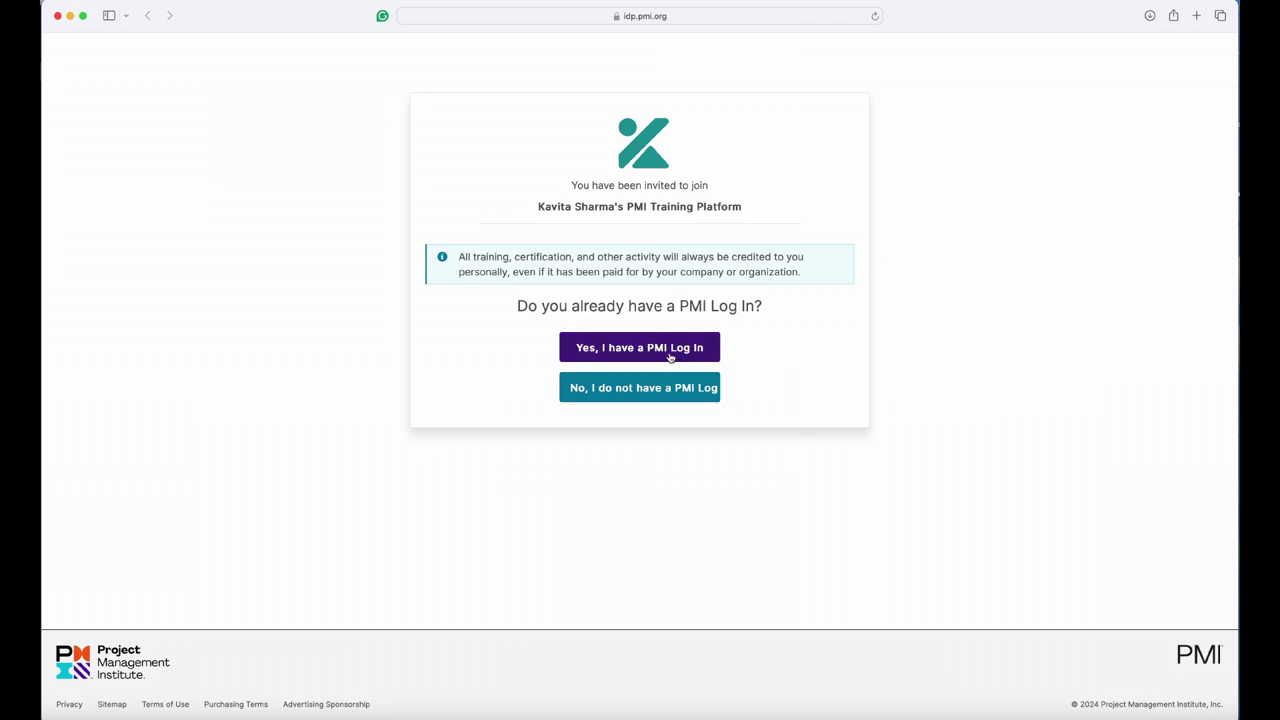
{"action": "left_click", "coordinate": [674, 400]}
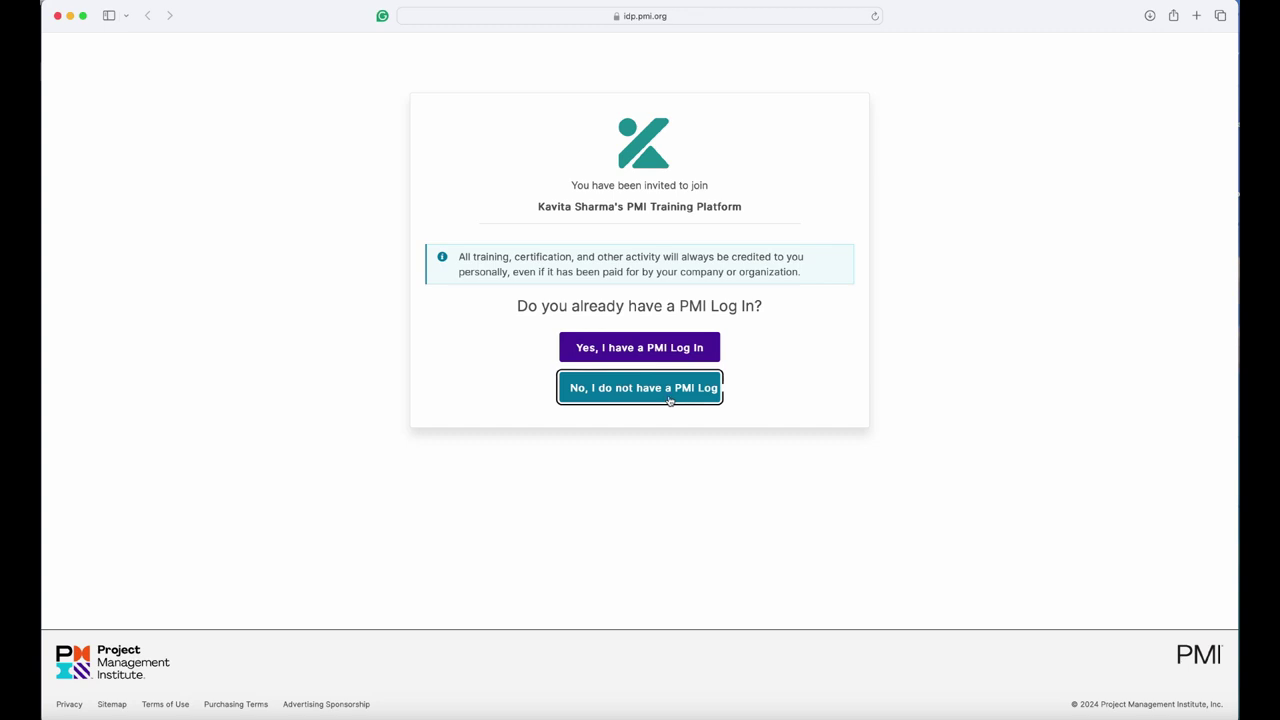
{"action": "left_click", "coordinate": [666, 397]}
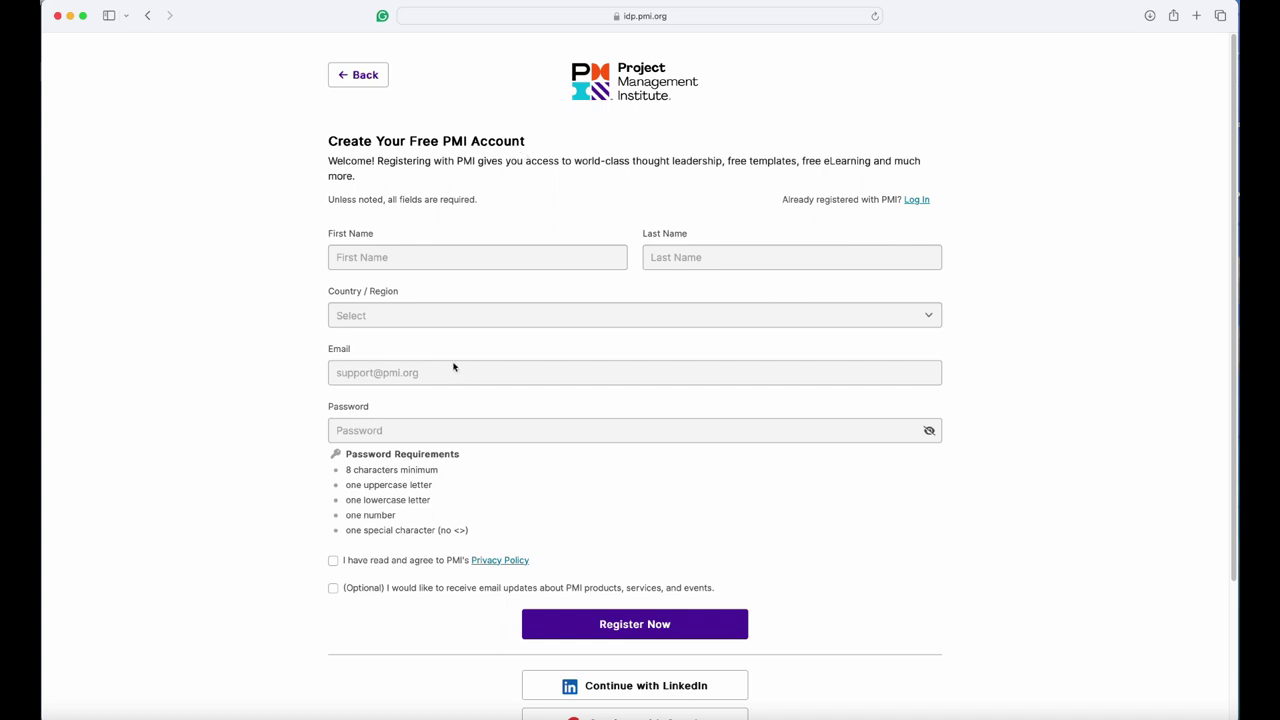
{"action": "left_click", "coordinate": [357, 260]}
{"action": "key", "text": "Tab"}
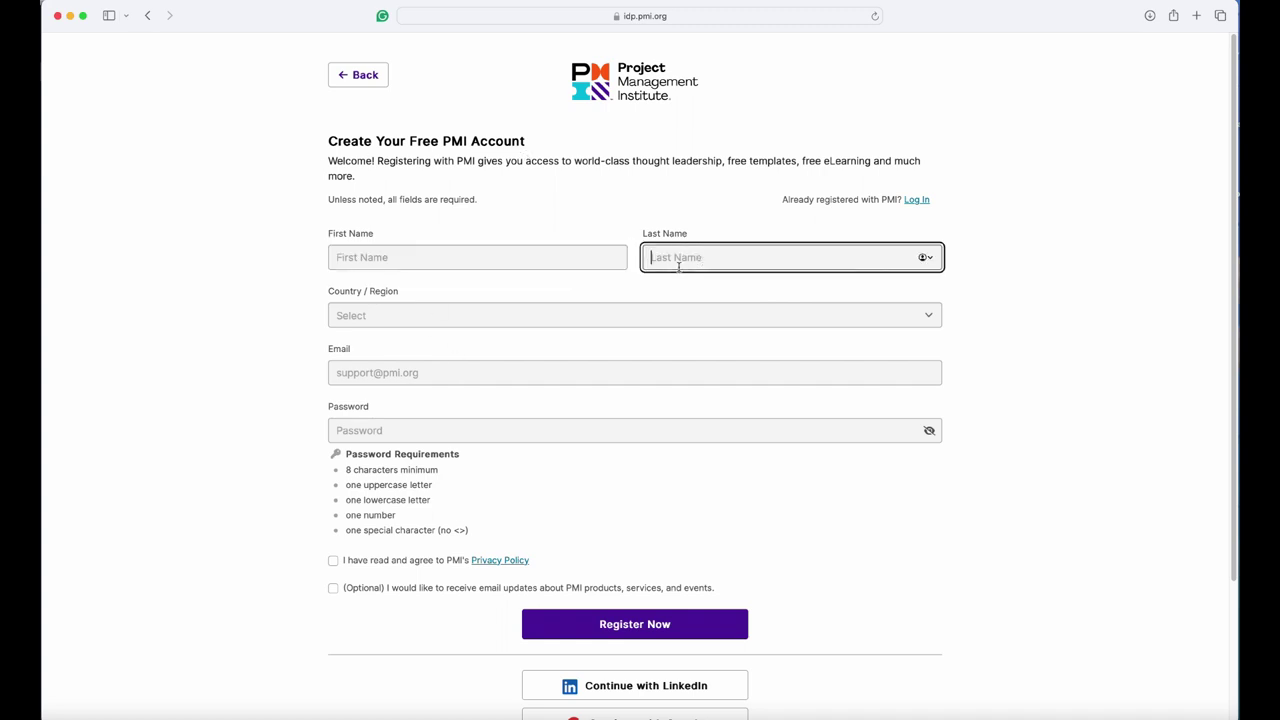
{"action": "left_click", "coordinate": [435, 315]}
{"action": "left_click", "coordinate": [223, 294]}
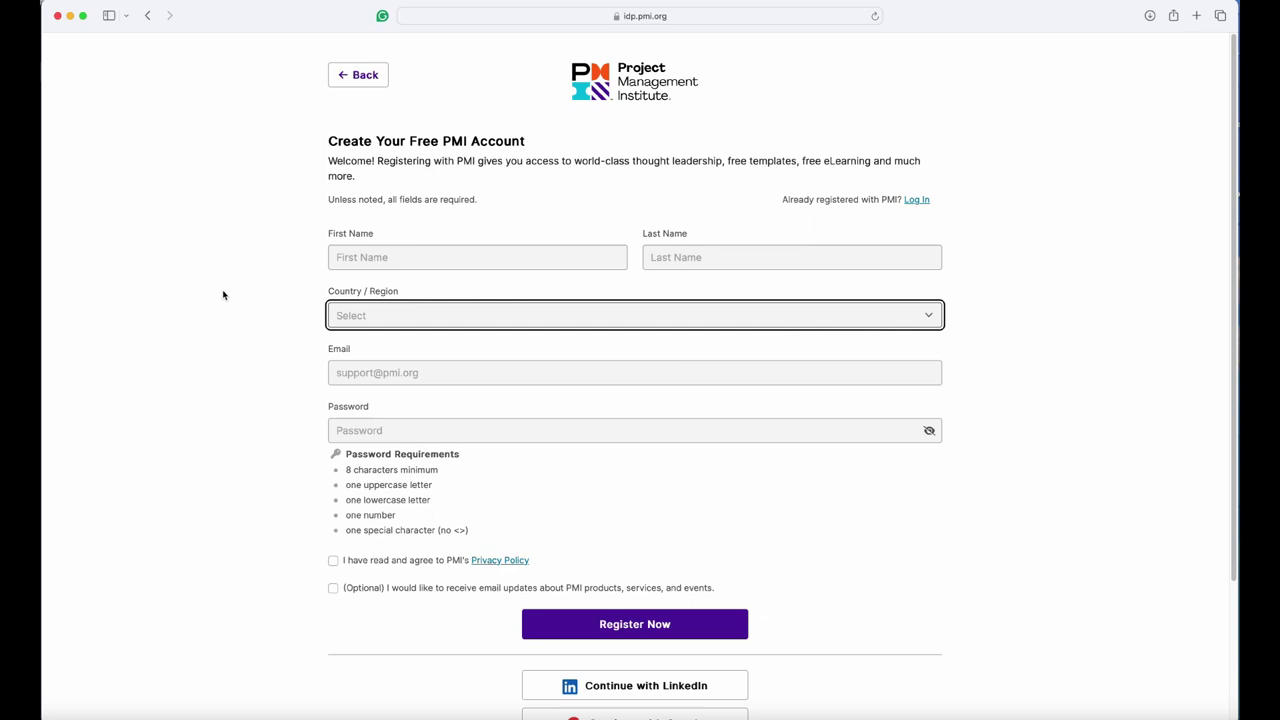
{"action": "left_click", "coordinate": [340, 372]}
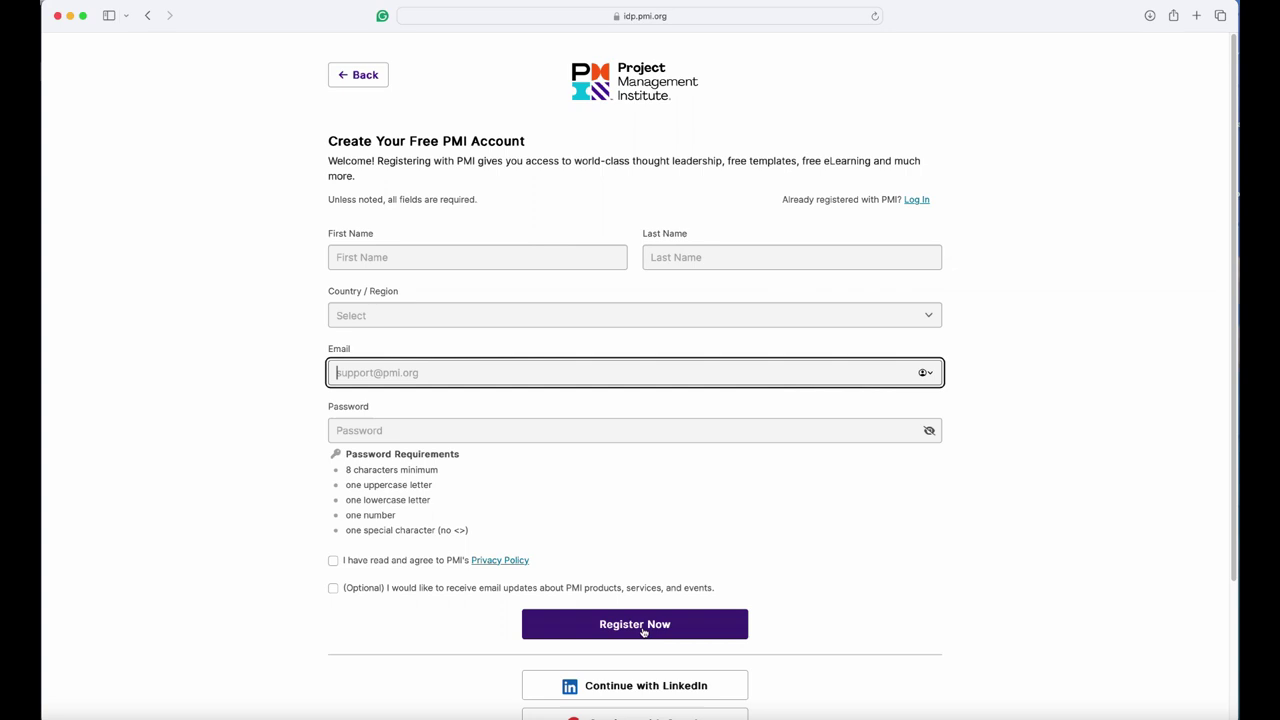
Sign in with the existing PMI account using saved credentials and dismiss the data-leak warning.
{"action": "left_click", "coordinate": [357, 77]}
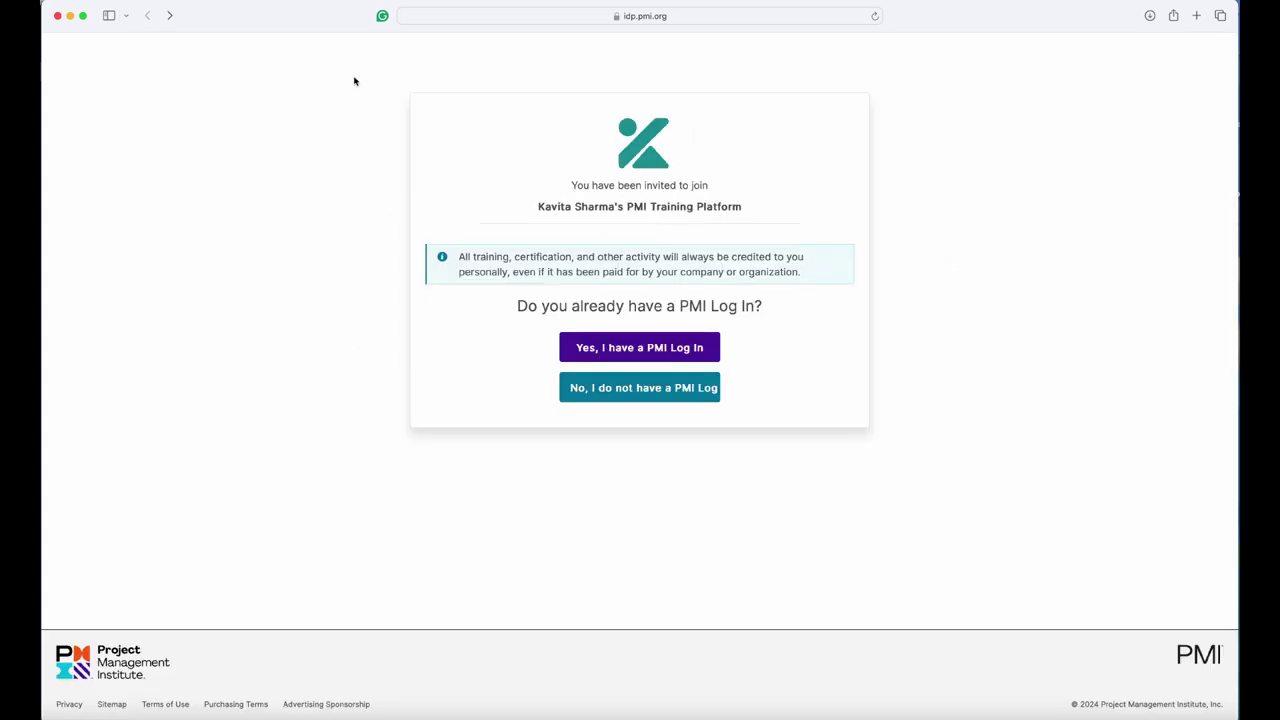
{"action": "left_click", "coordinate": [647, 348]}
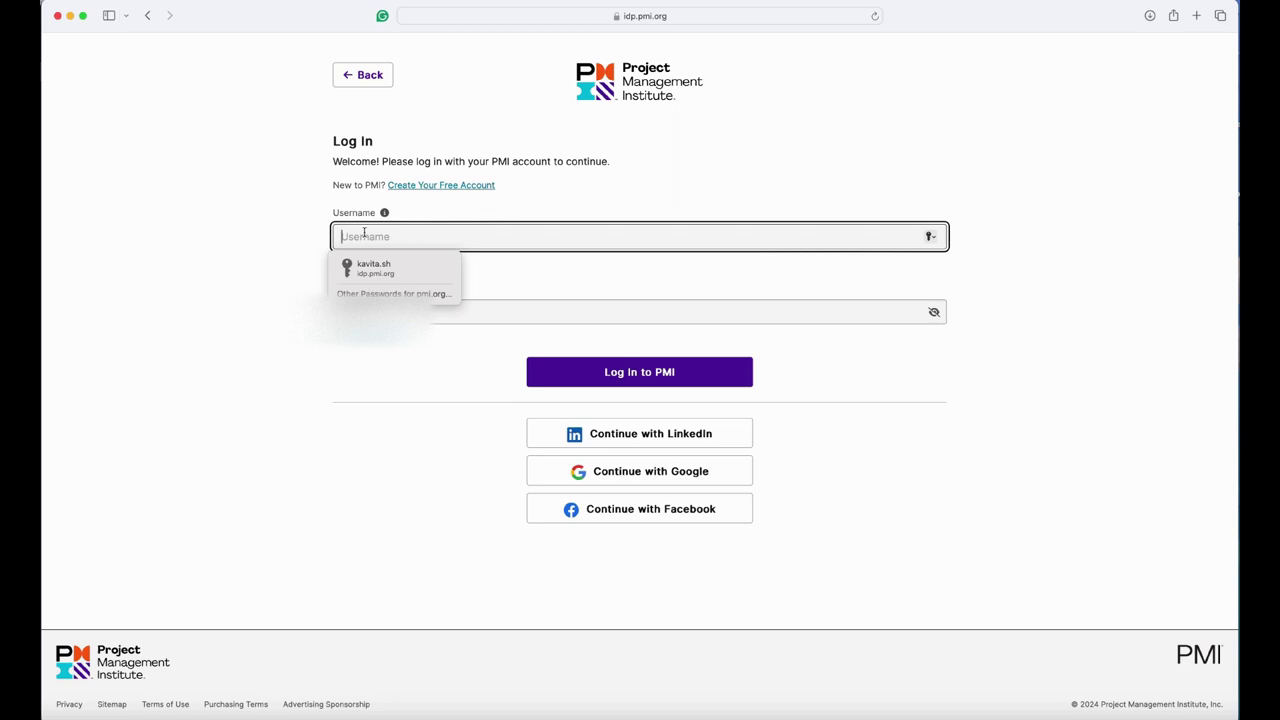
{"action": "type", "text": "an"}
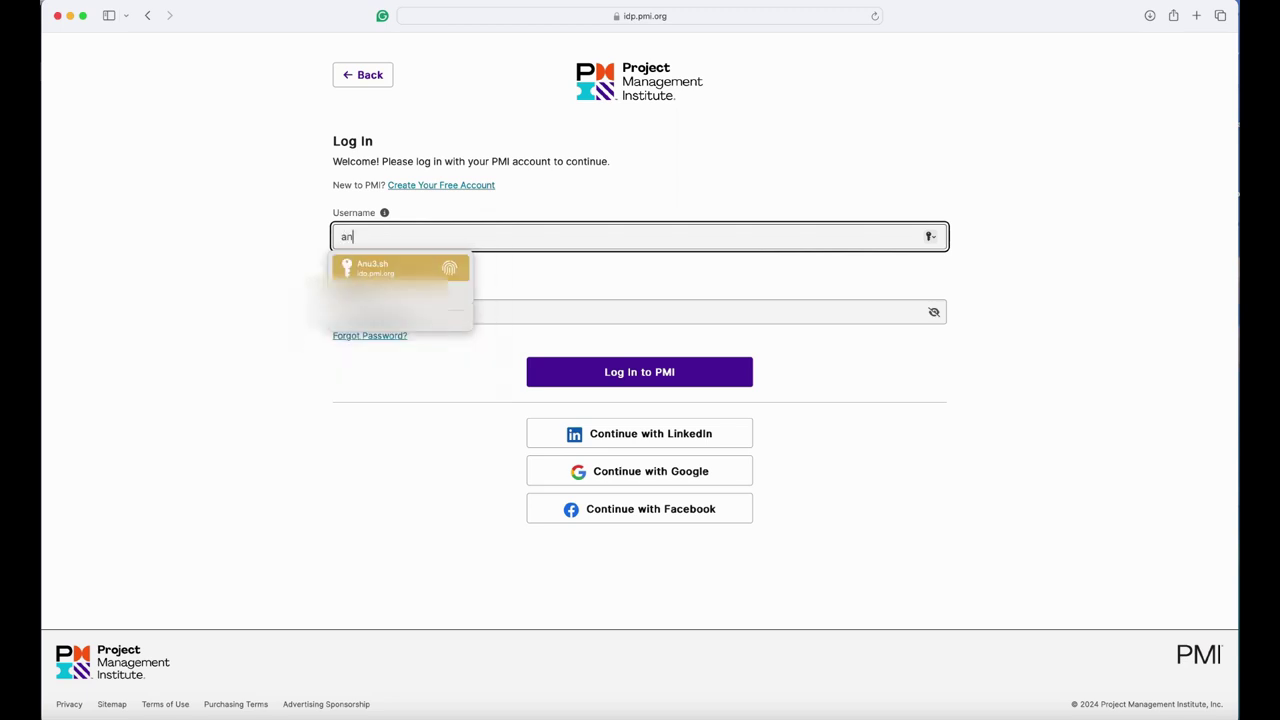
{"action": "type", "text": "u"}
{"action": "key", "text": "Return"}
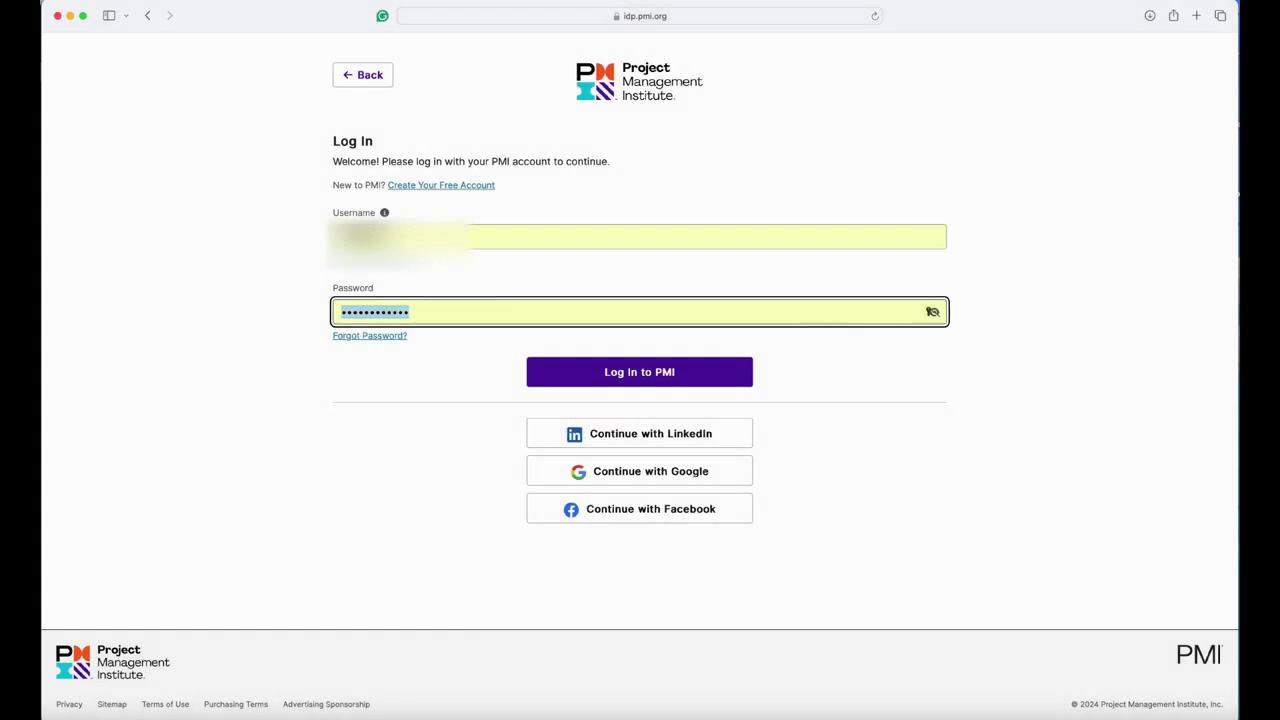
{"action": "left_click", "coordinate": [657, 376]}
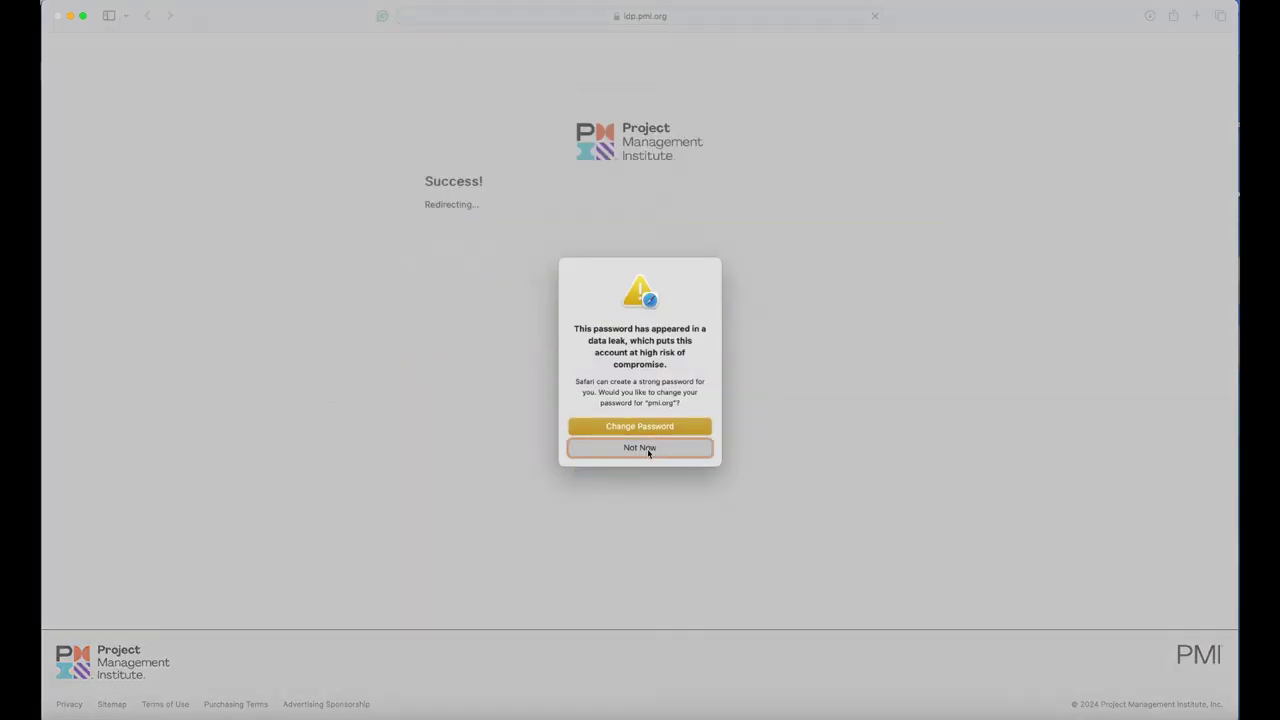
{"action": "left_click", "coordinate": [647, 448]}
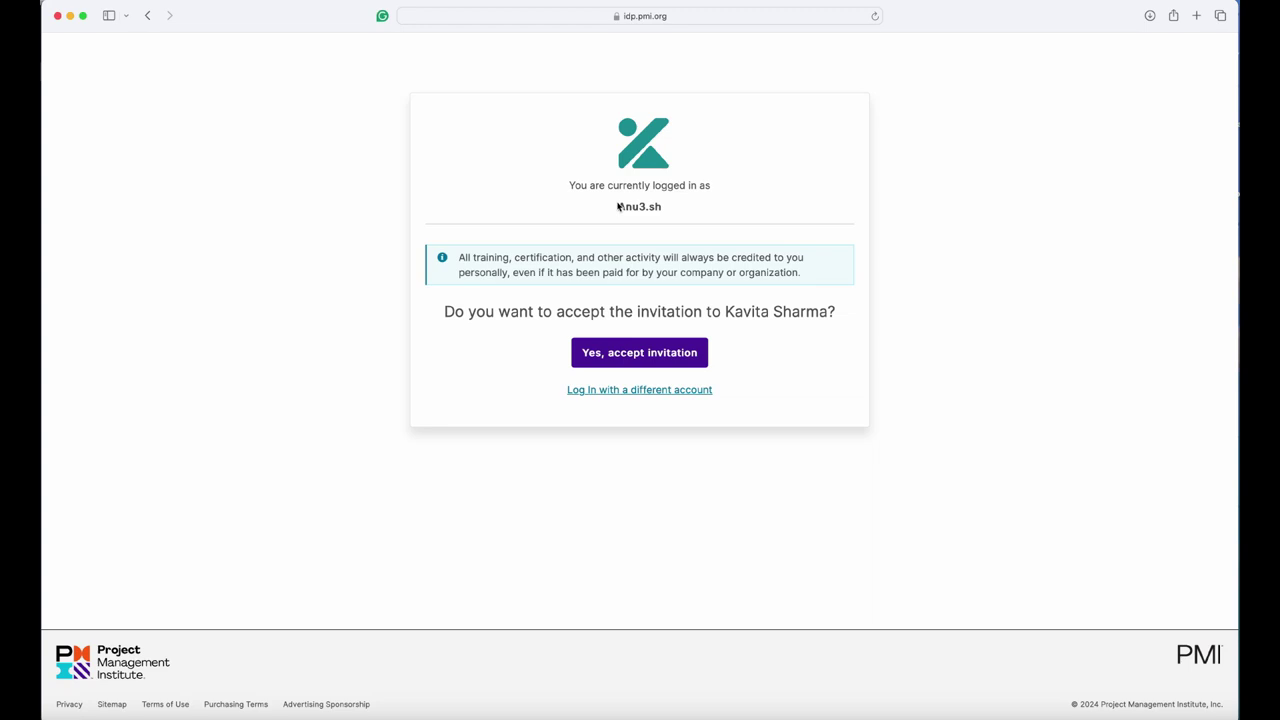
{"action": "key", "text": "super+Tab"}
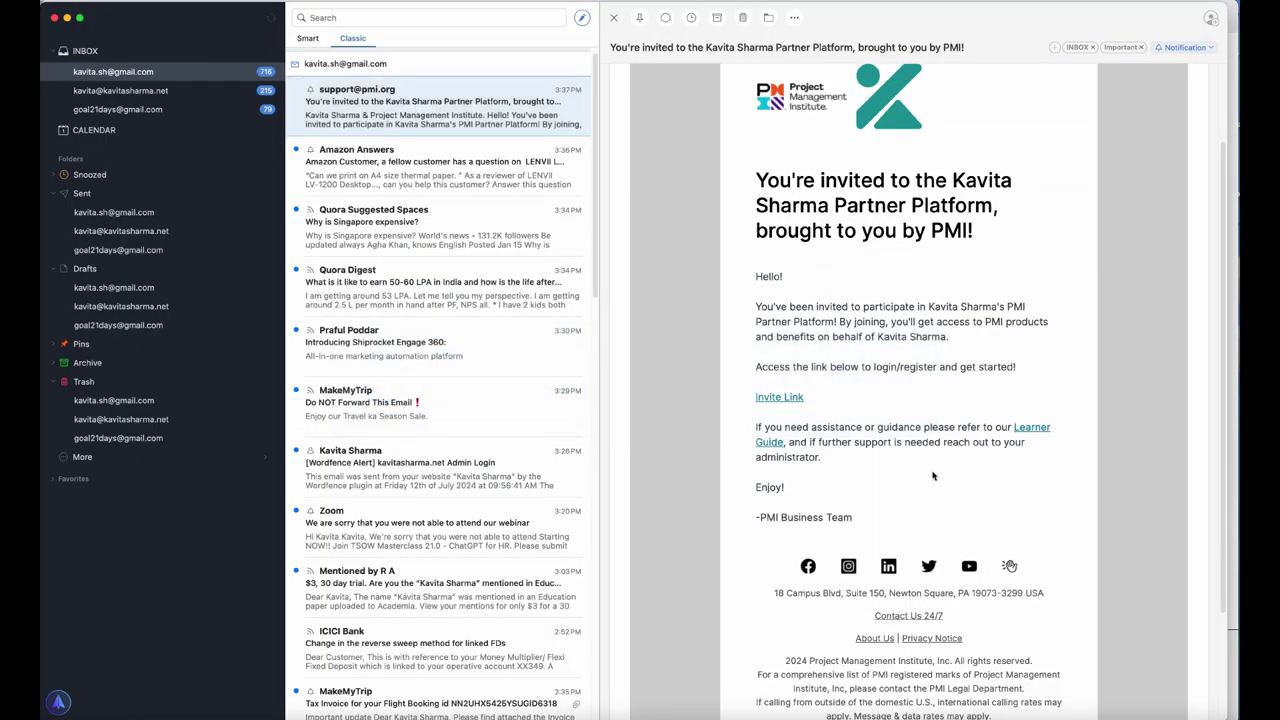
{"action": "left_click", "coordinate": [779, 397]}
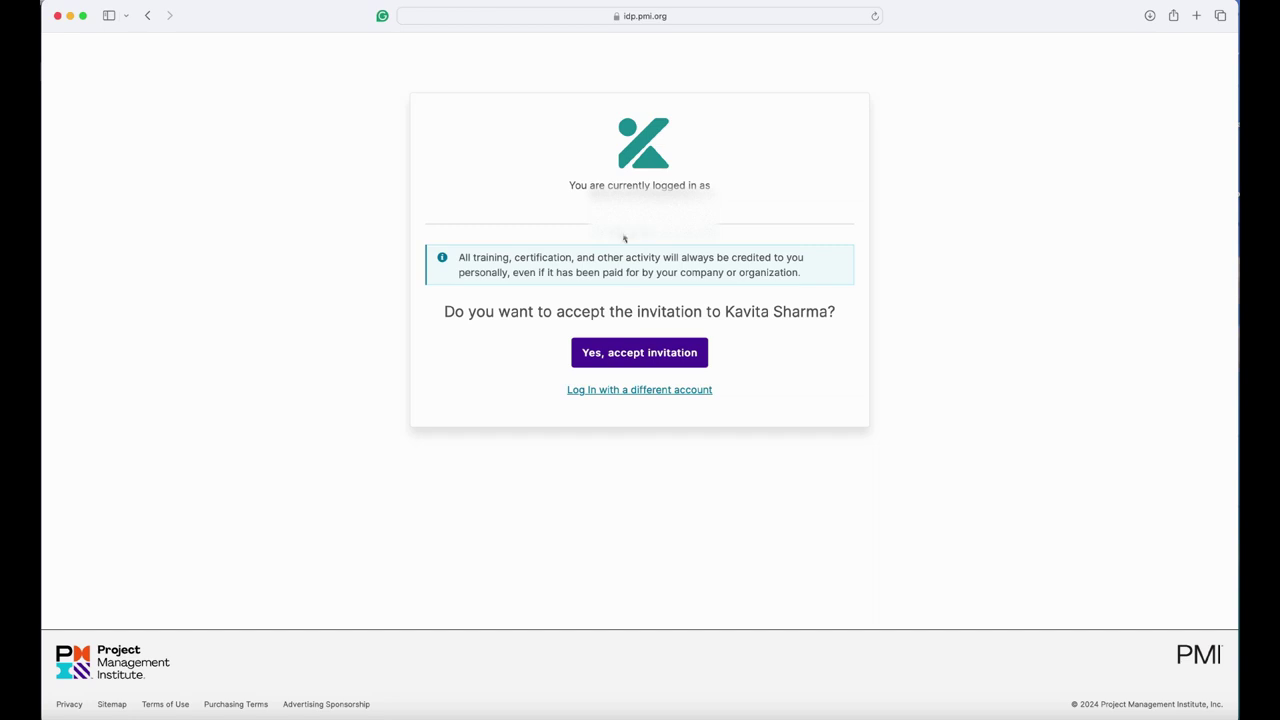
Accept the Partner Platform invitation and read the PMI Security Code email in Spark.
{"action": "left_click", "coordinate": [640, 362]}
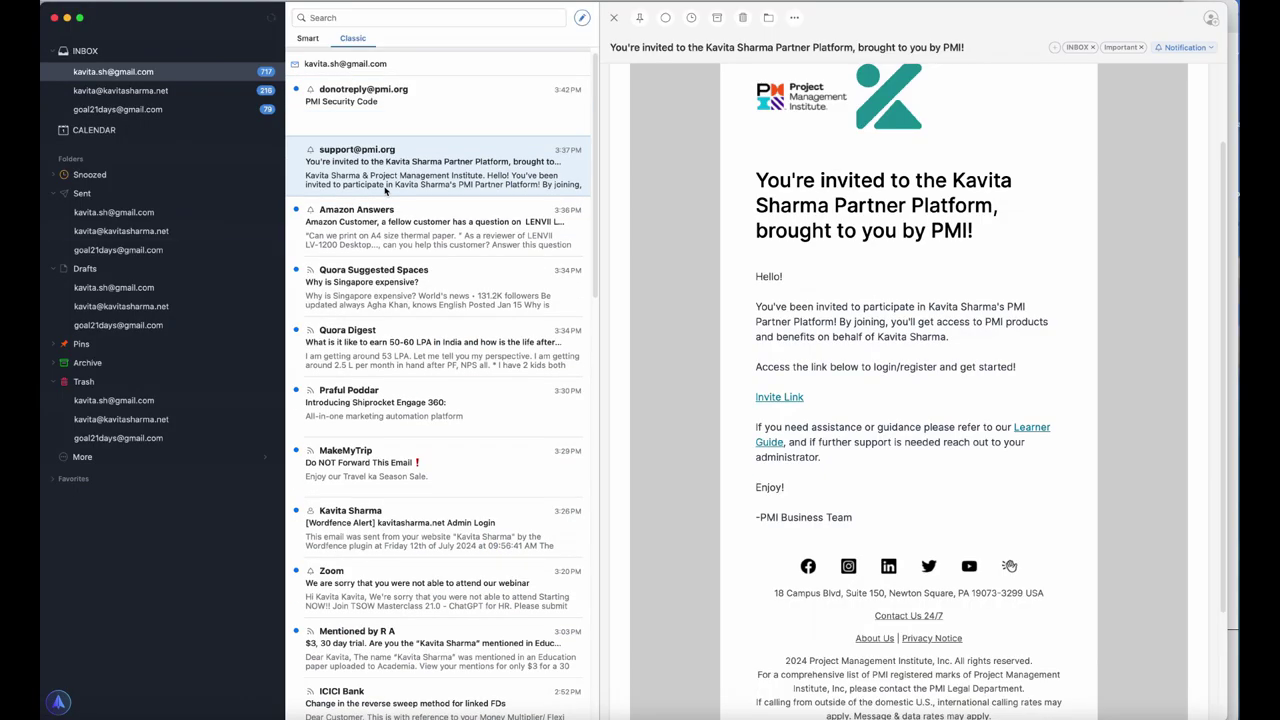
{"action": "left_click", "coordinate": [463, 101]}
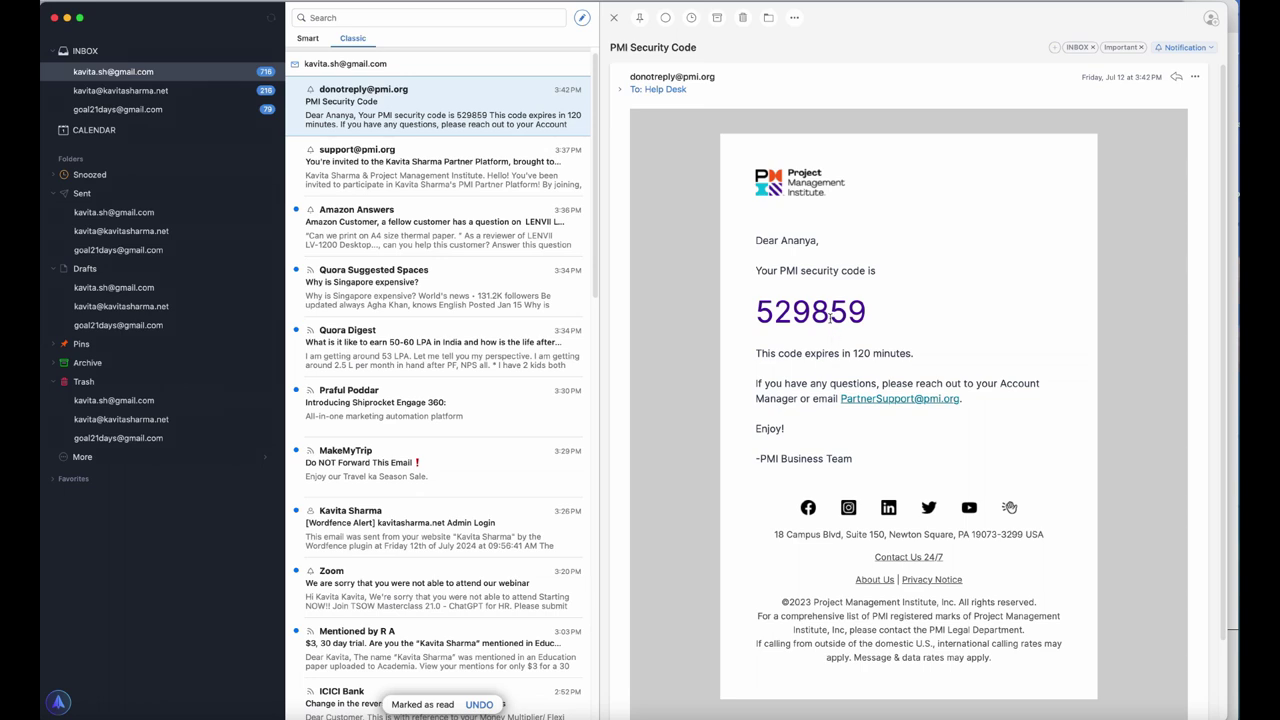
{"action": "key", "text": "super+Tab"}
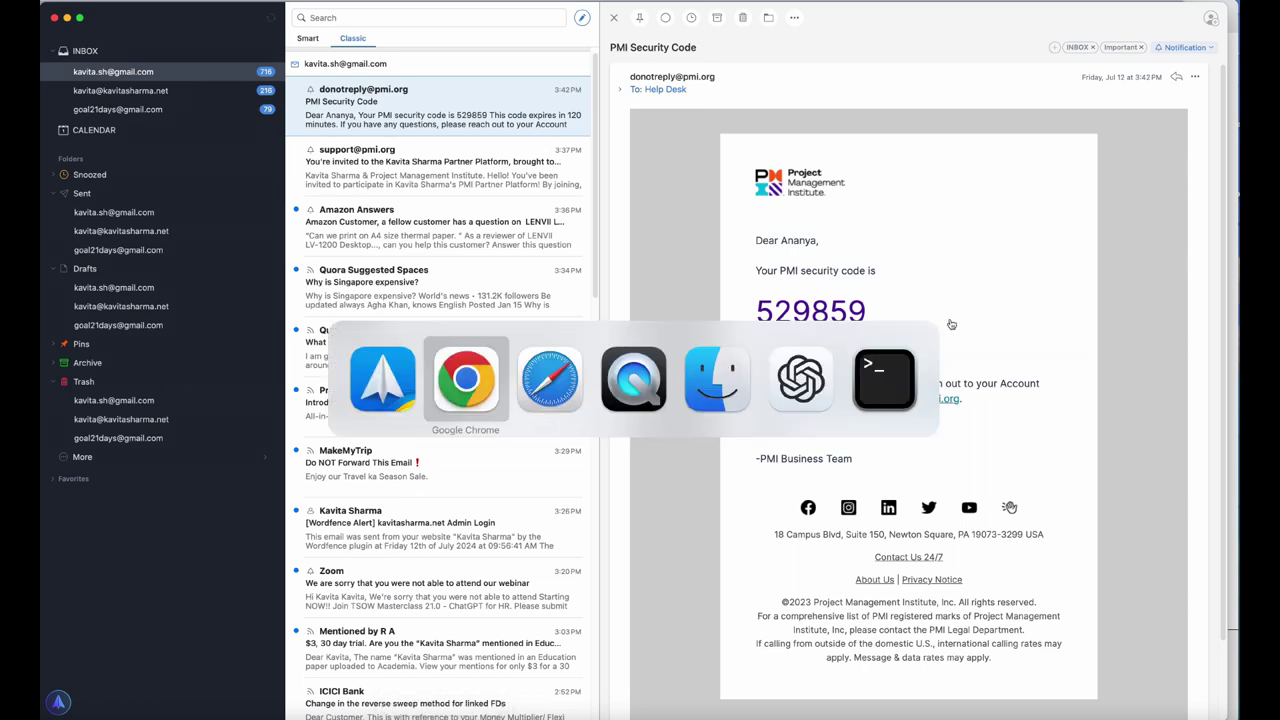
{"action": "key", "text": "super+Tab"}
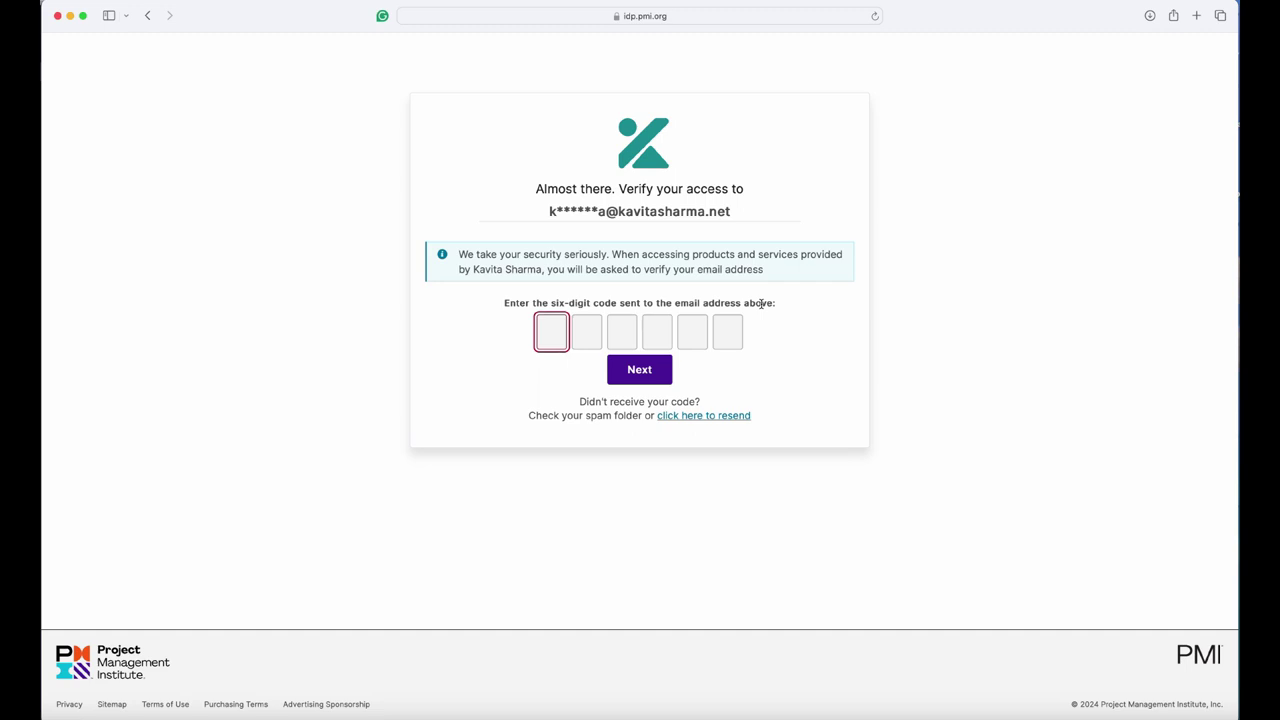
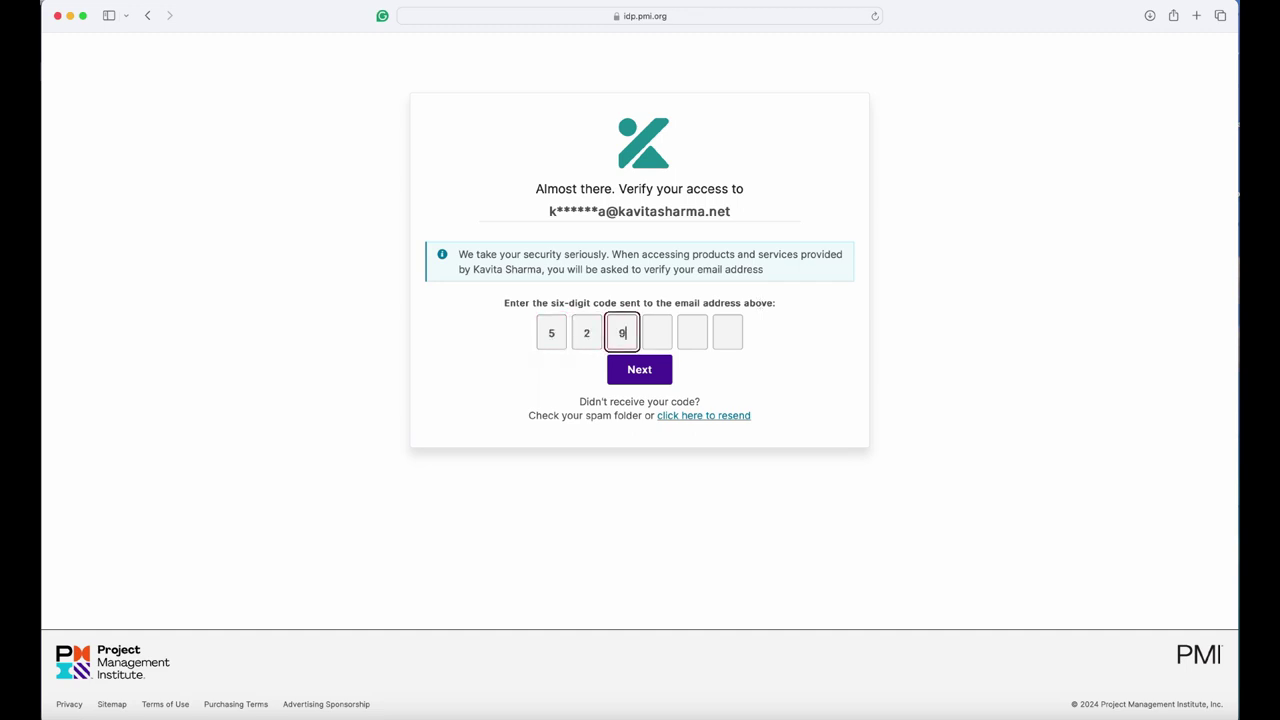
Enter the six-digit security code from the email and submit it.
{"action": "key", "text": "super+Tab"}
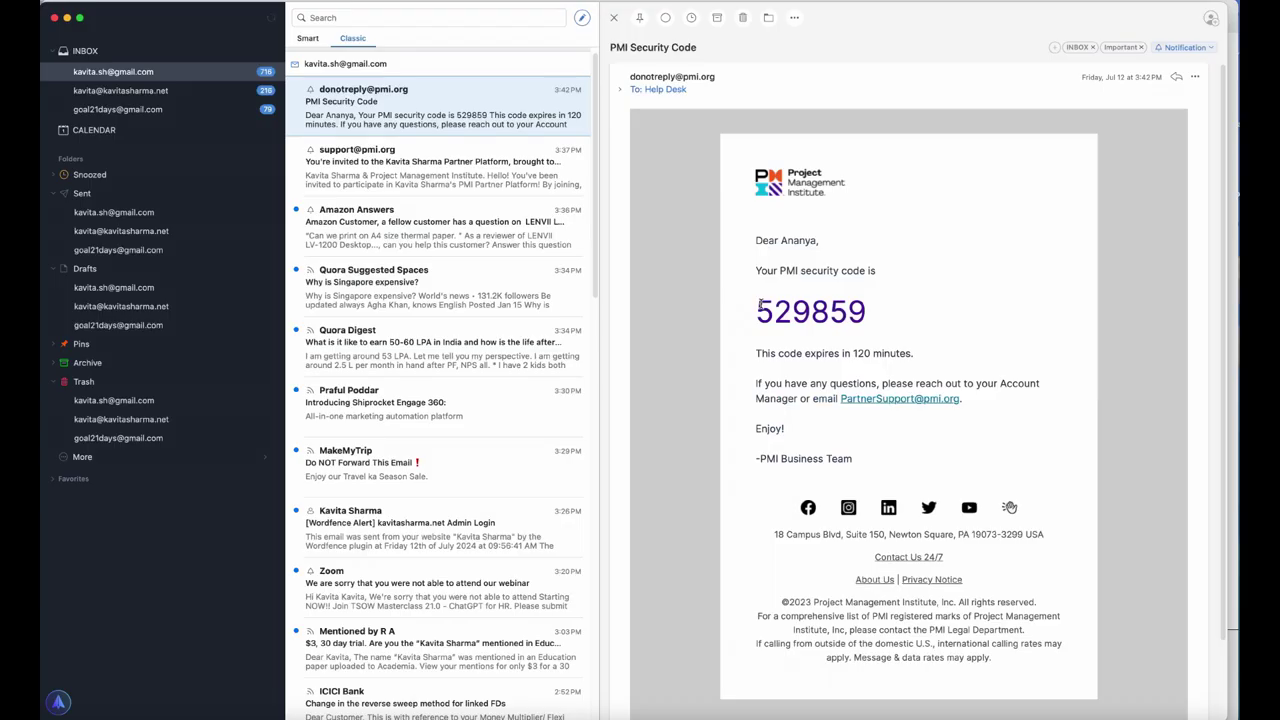
{"action": "key", "text": "super+Tab"}
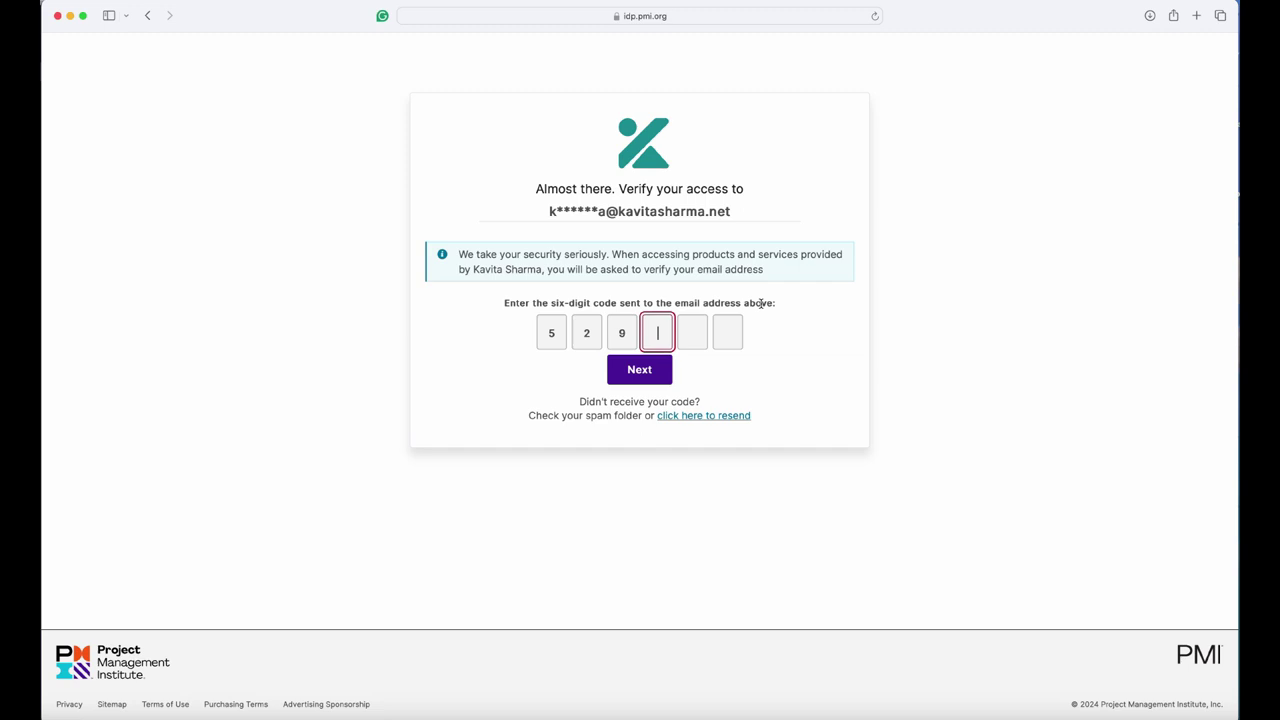
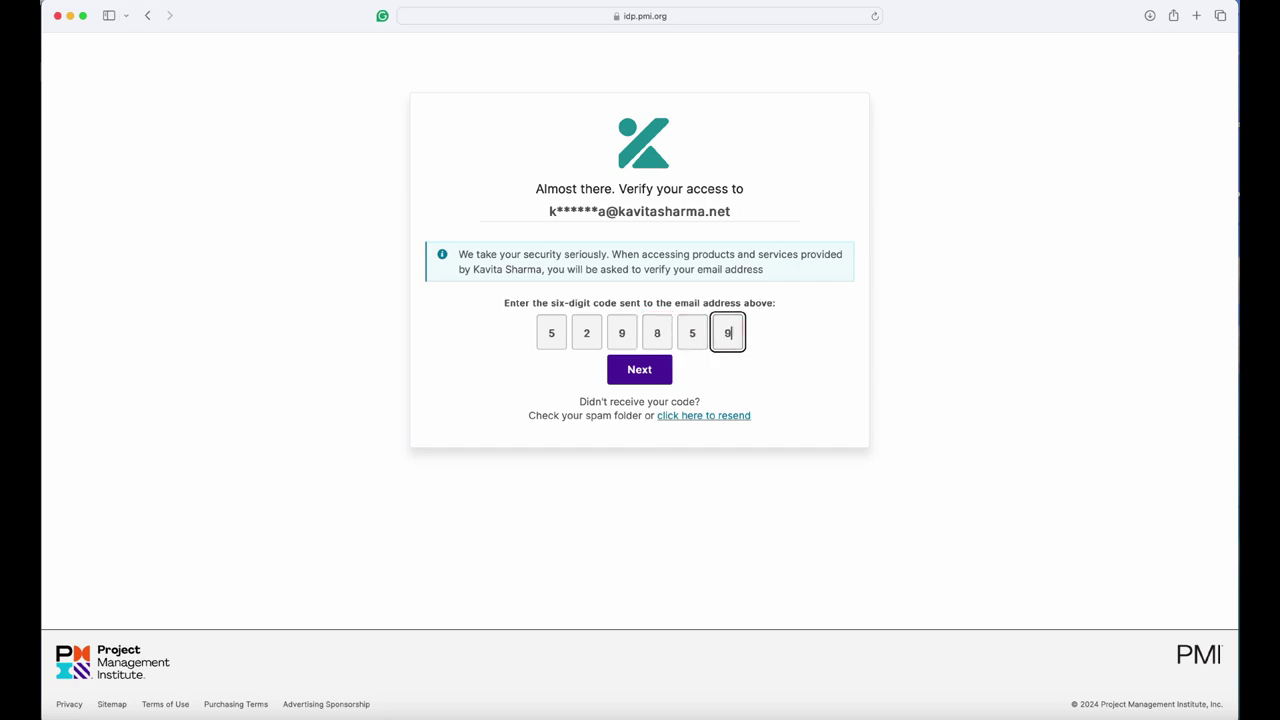
{"action": "left_click", "coordinate": [633, 375]}
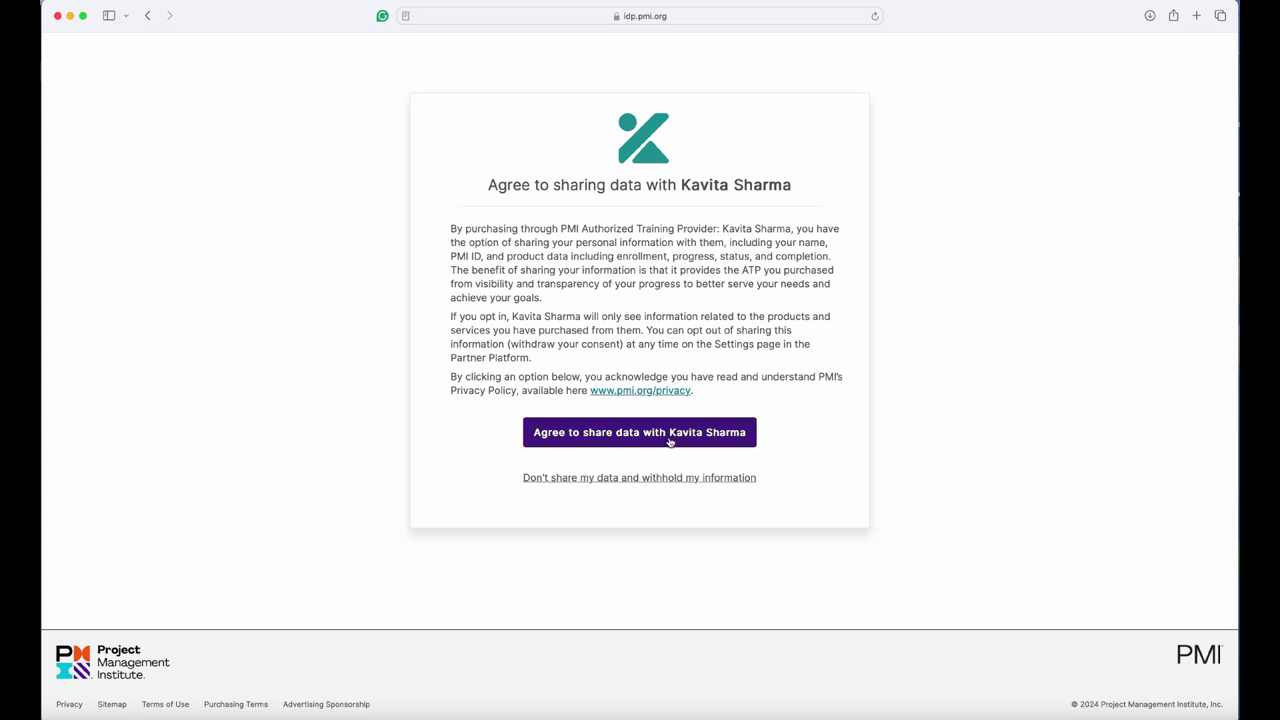
Agree to share data with the training provider to land on partner.pmi.org.
{"action": "left_click", "coordinate": [670, 442]}
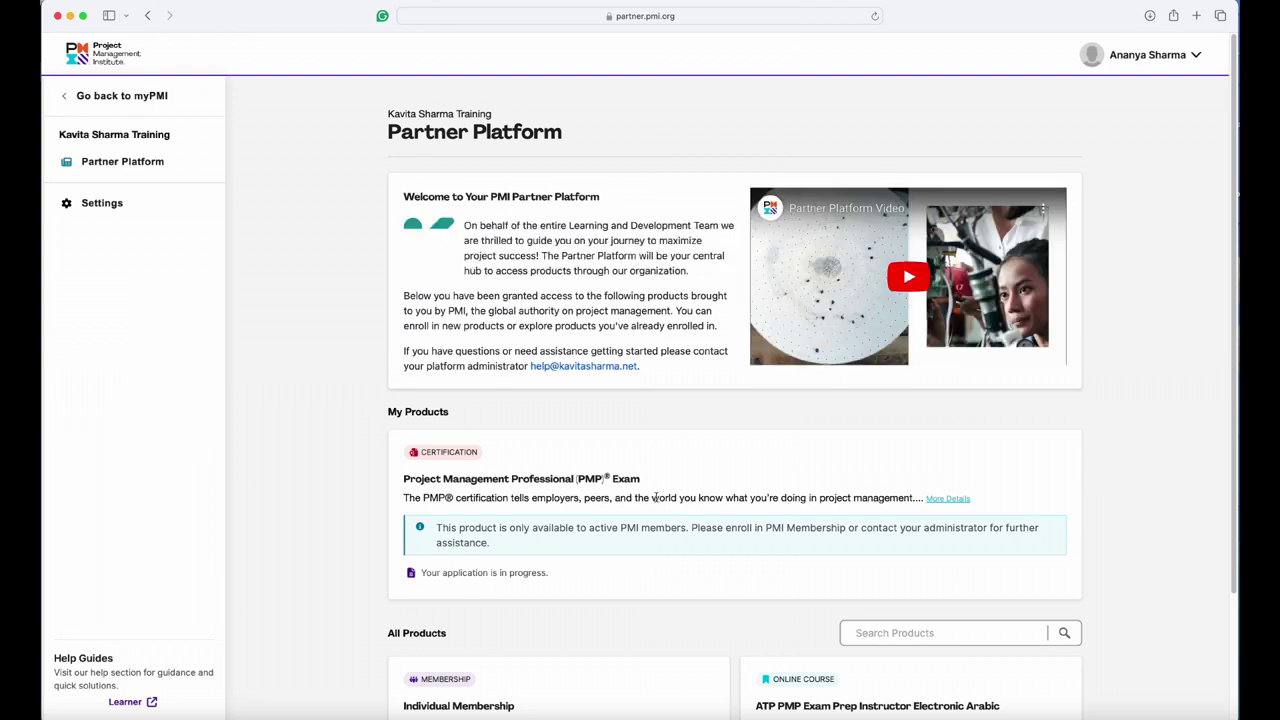
View the PMP Exam's More Details, then close them.
{"action": "scroll", "coordinate": [655, 497], "scroll_direction": "down", "scroll_amount": 3}
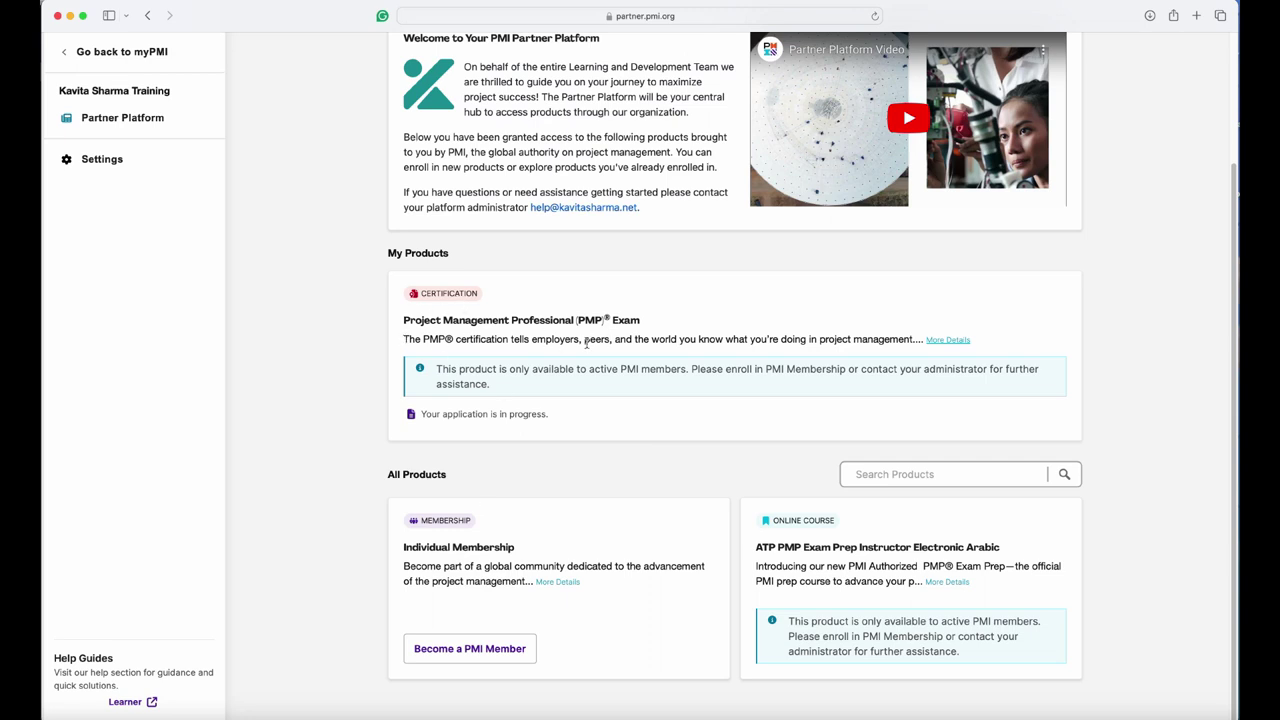
{"action": "left_click", "coordinate": [947, 341]}
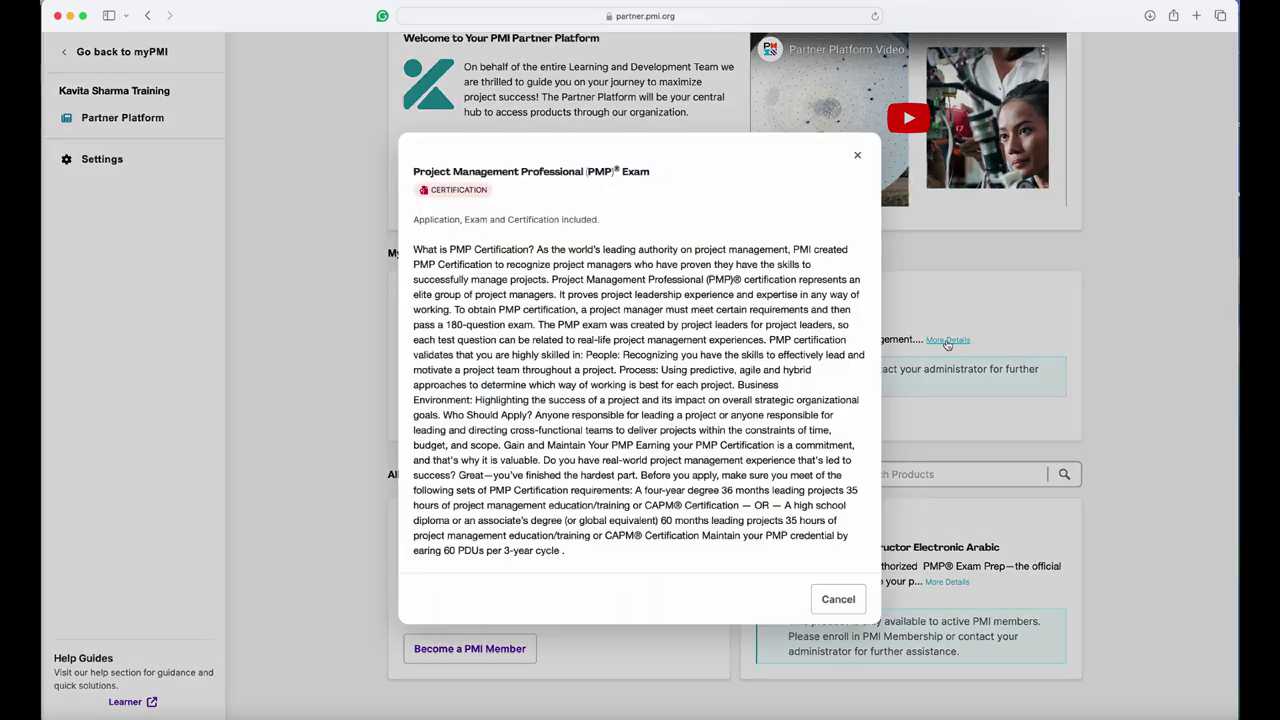
{"action": "left_click", "coordinate": [838, 601]}
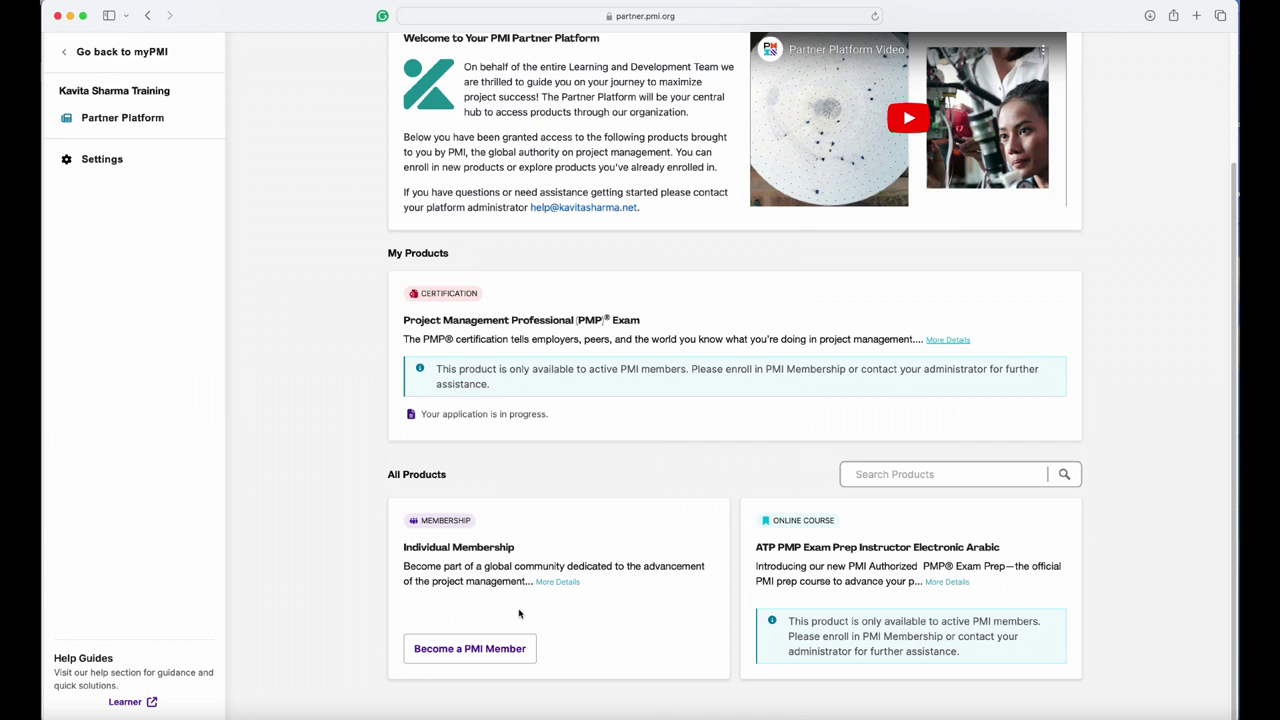
Check the account menu and the page address, then scroll back down the product list.
{"action": "scroll", "coordinate": [519, 613], "scroll_direction": "up", "scroll_amount": 3}
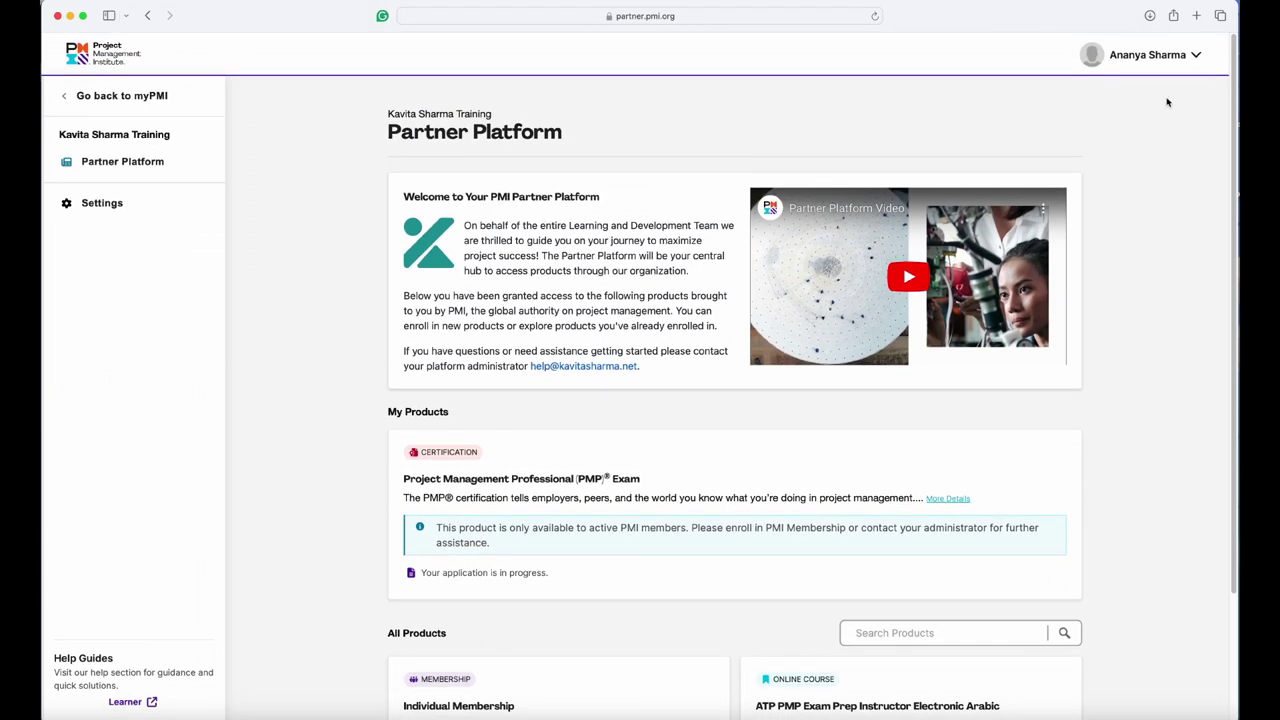
{"action": "left_click", "coordinate": [1176, 60]}
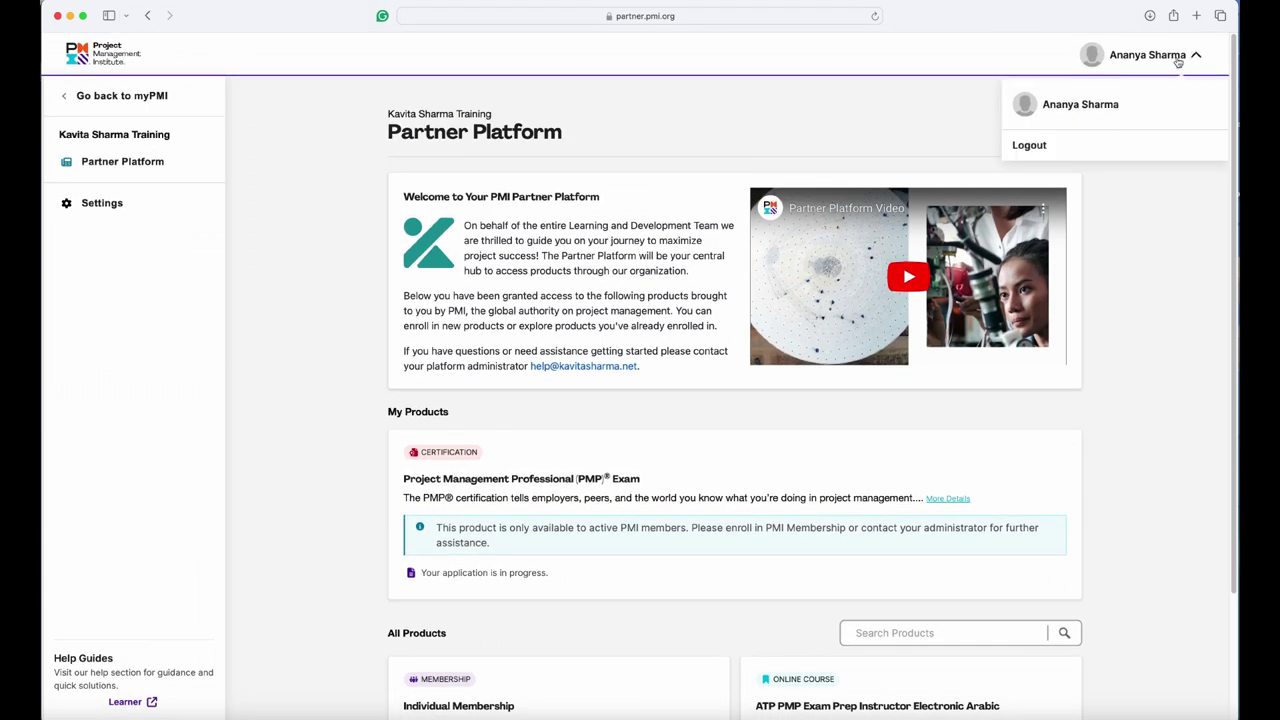
{"action": "left_click", "coordinate": [690, 16]}
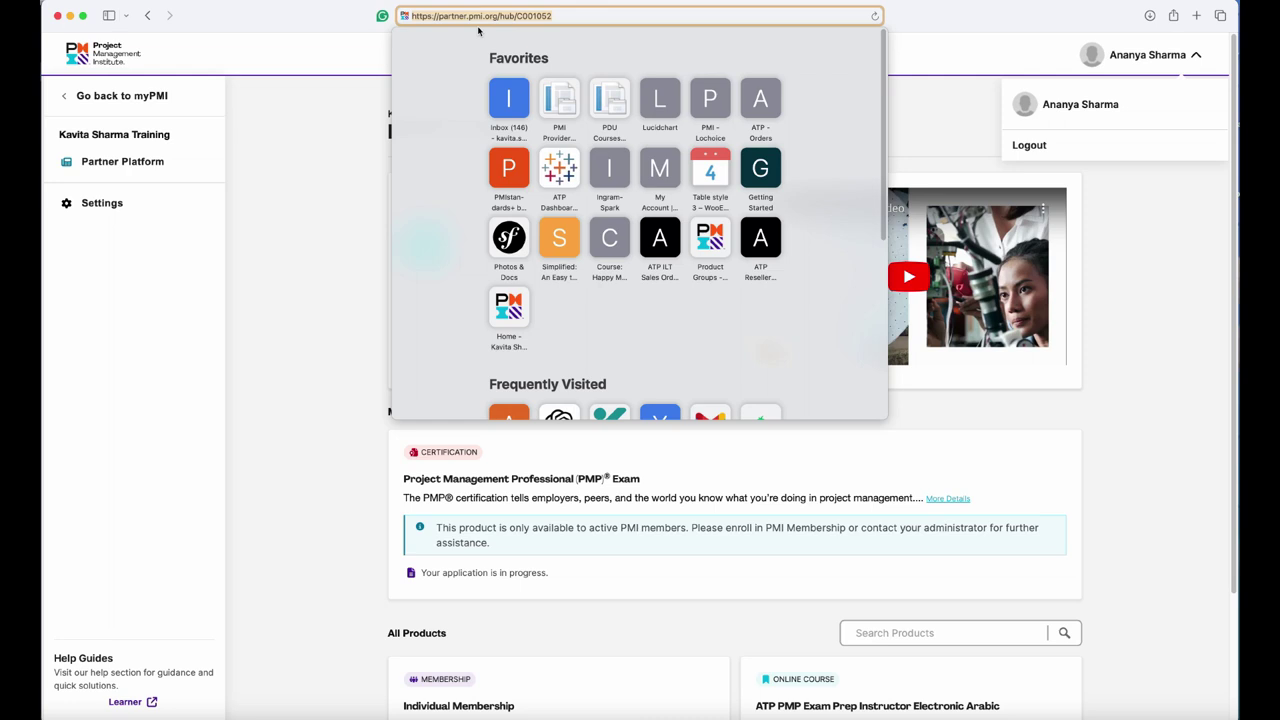
{"action": "left_click", "coordinate": [302, 210]}
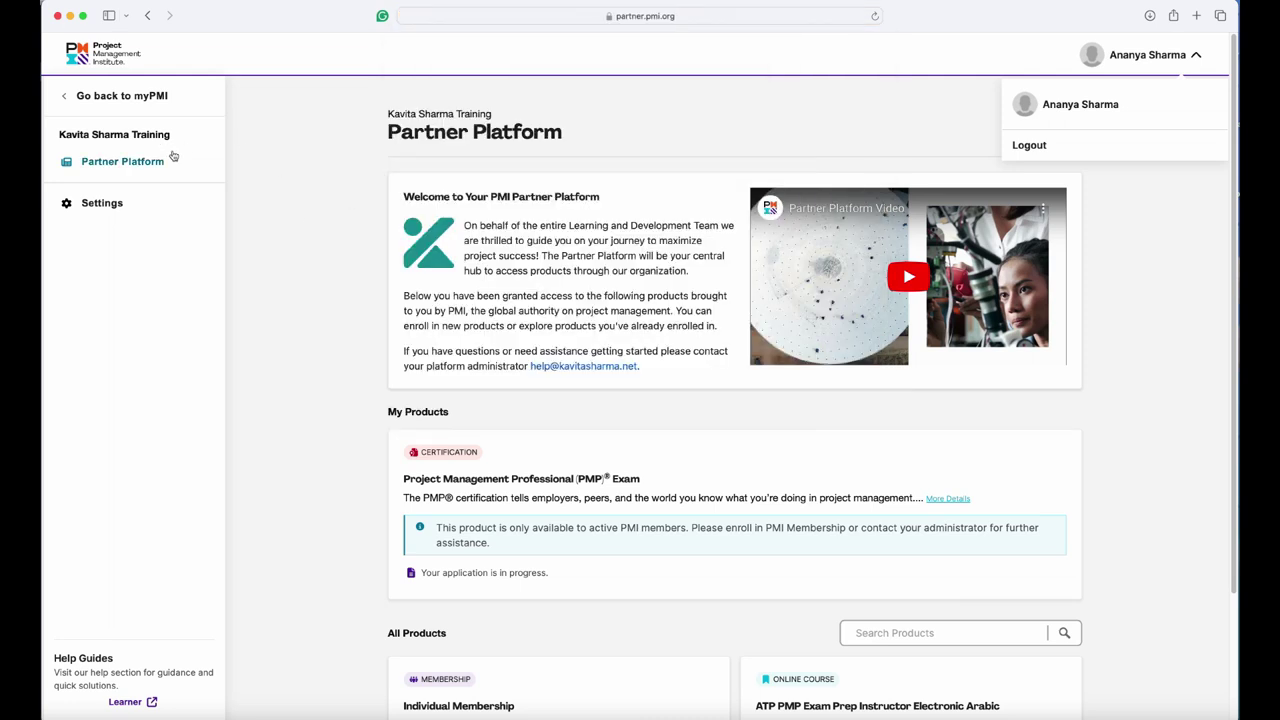
{"action": "scroll", "coordinate": [673, 589], "scroll_direction": "down", "scroll_amount": 3}
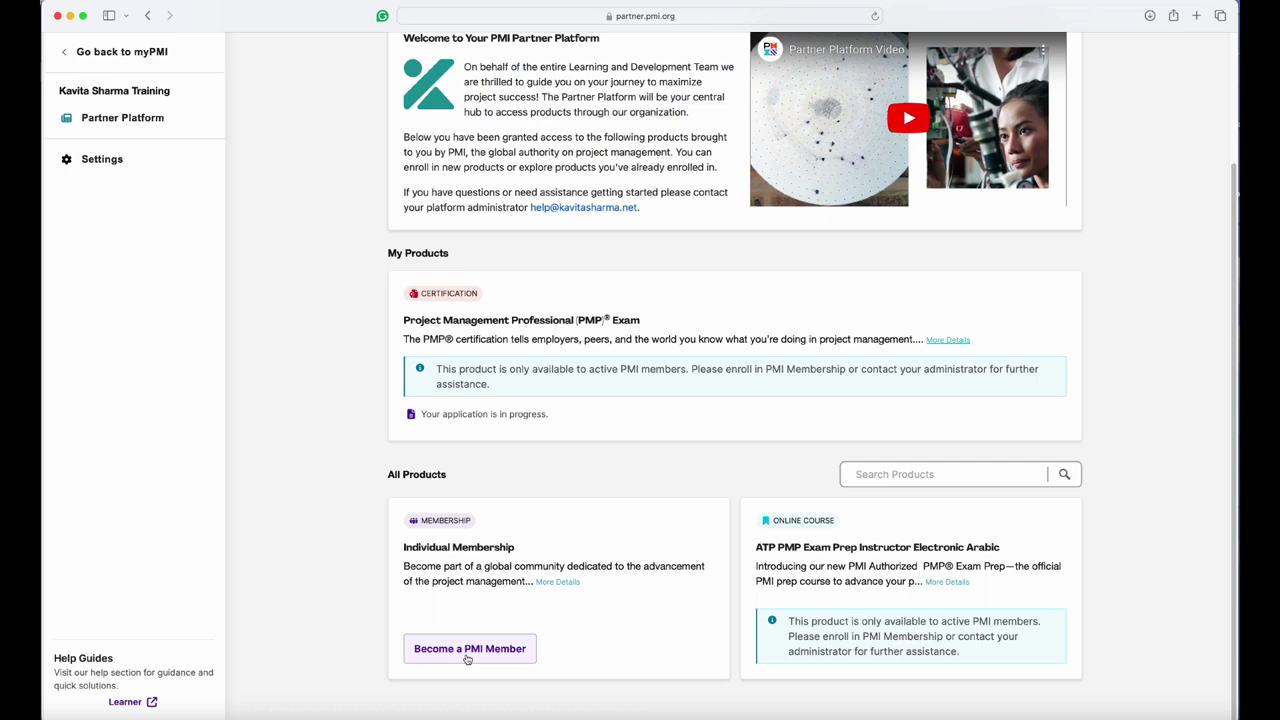
Start Individual Membership enrolment, cancel the confirmation, and scroll through the product catalogue.
{"action": "left_click", "coordinate": [474, 652]}
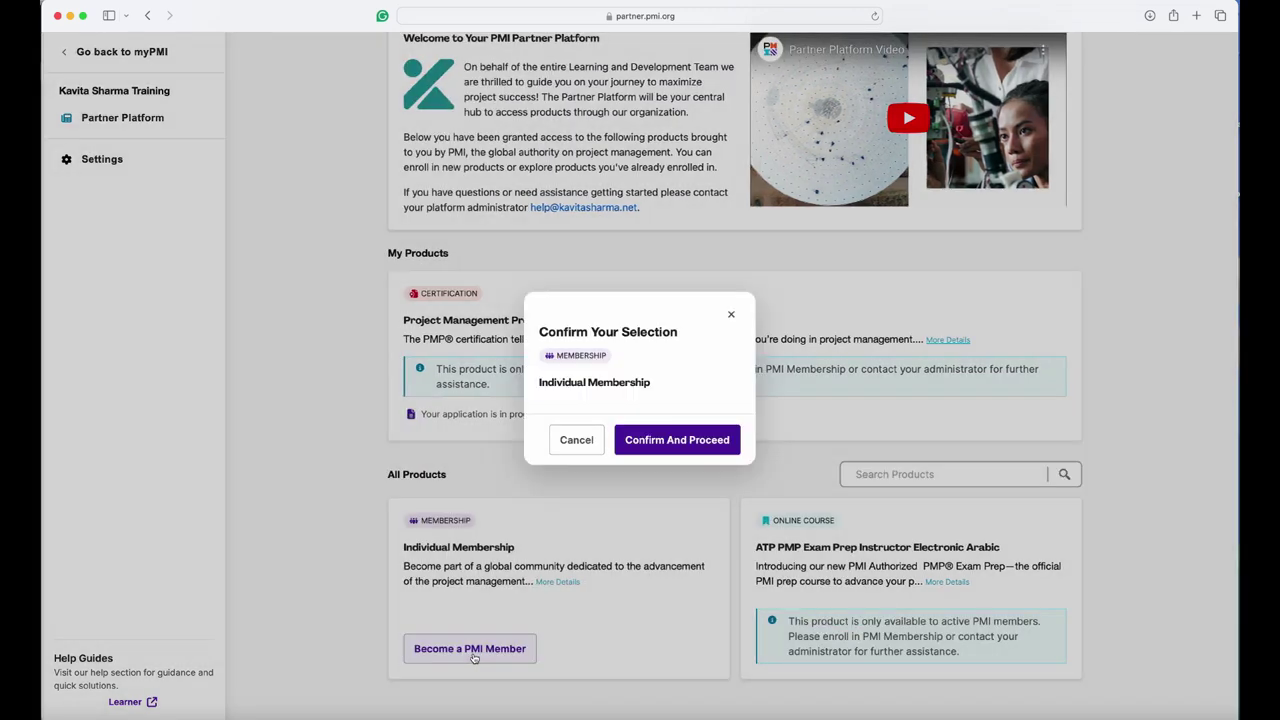
{"action": "left_click", "coordinate": [732, 316]}
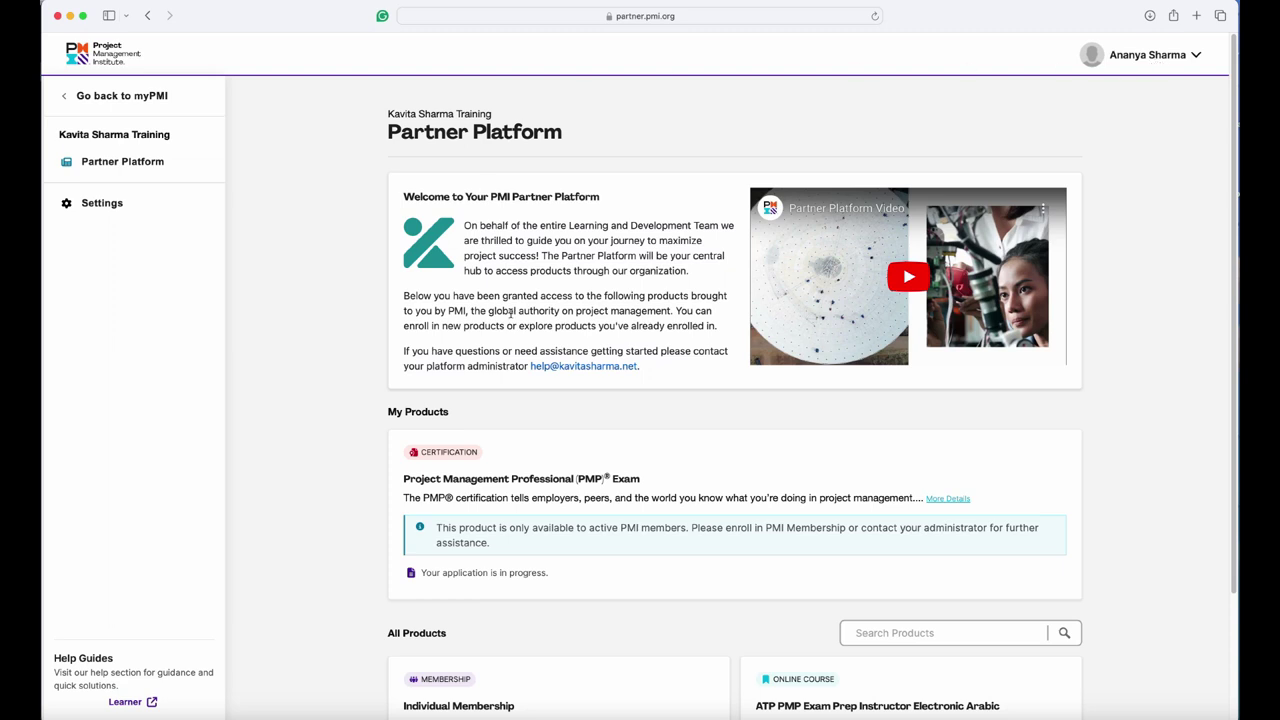
{"action": "scroll", "coordinate": [510, 313], "scroll_direction": "down", "scroll_amount": 3}
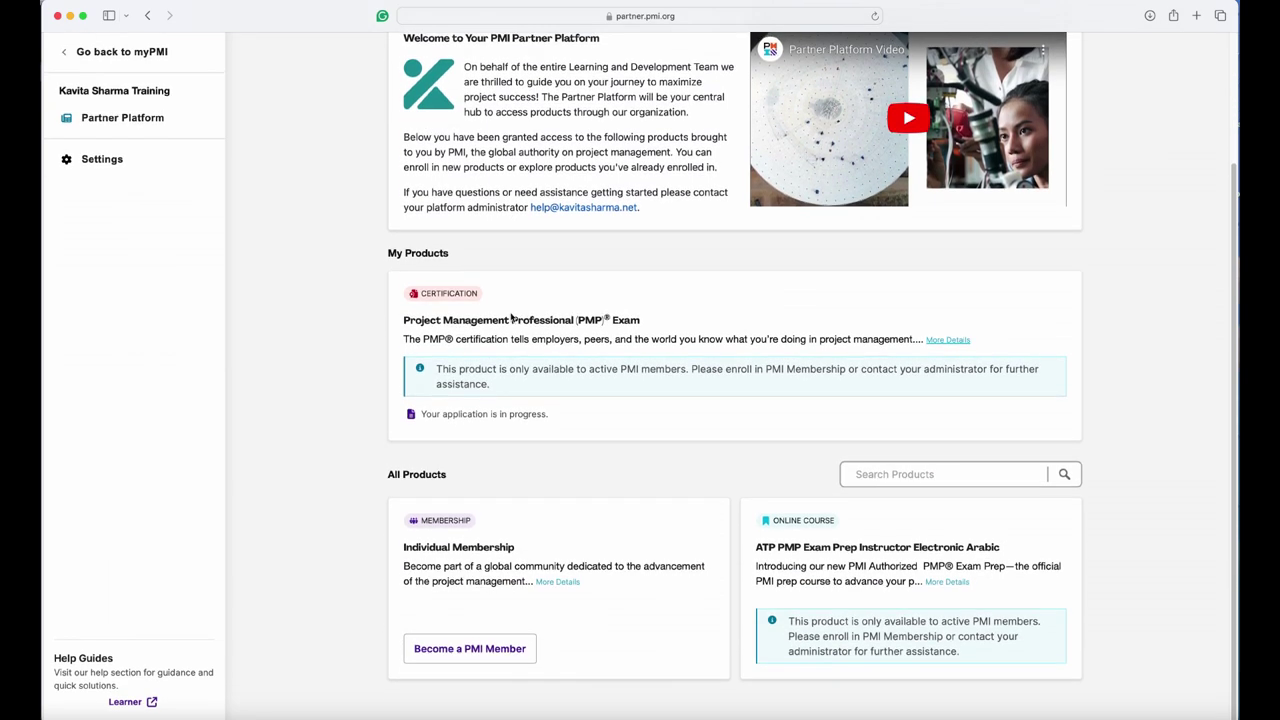
{"action": "scroll", "coordinate": [456, 375], "scroll_direction": "up", "scroll_amount": 3}
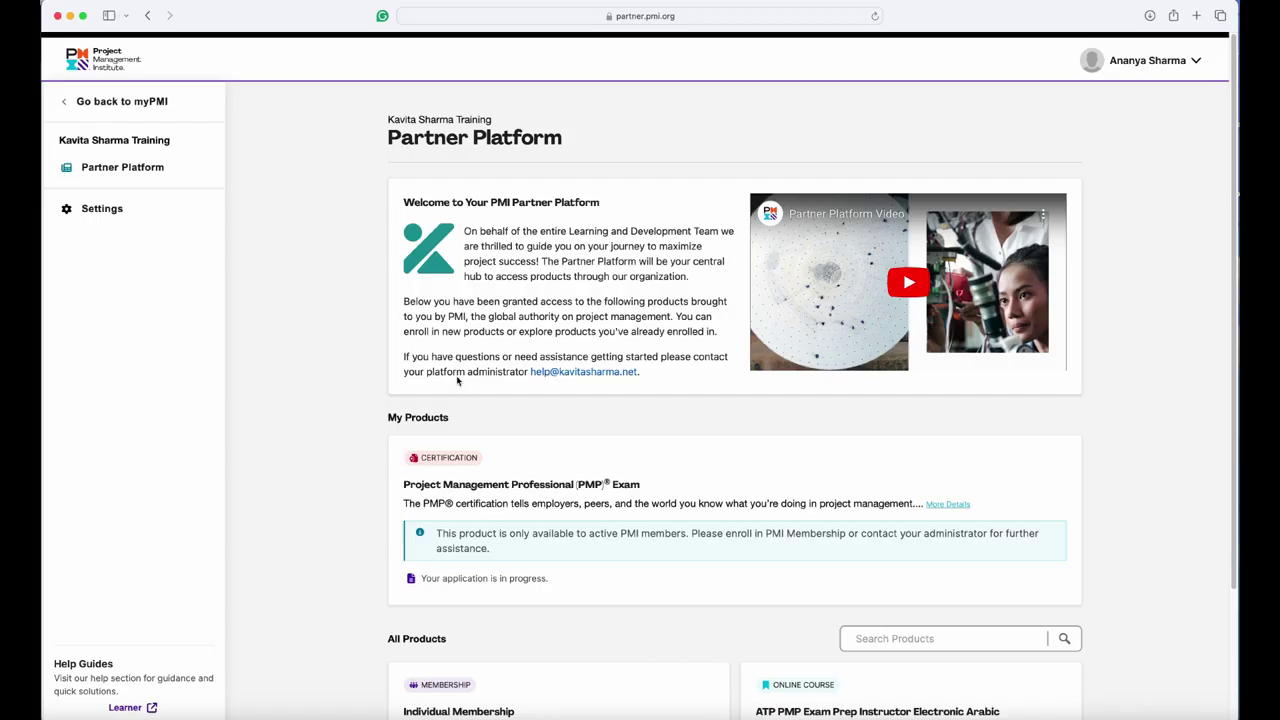